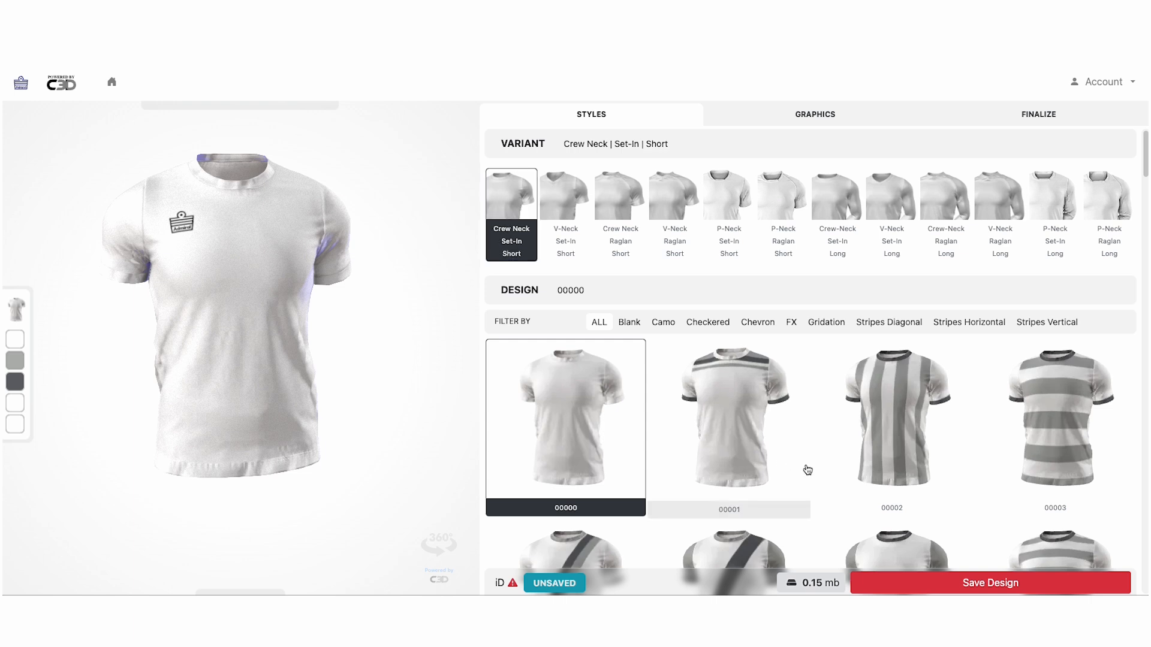
# Find design 00001 in the Design grid and apply its grey chest bands and dark cuffs
pyautogui.scroll(-1, 807, 469)
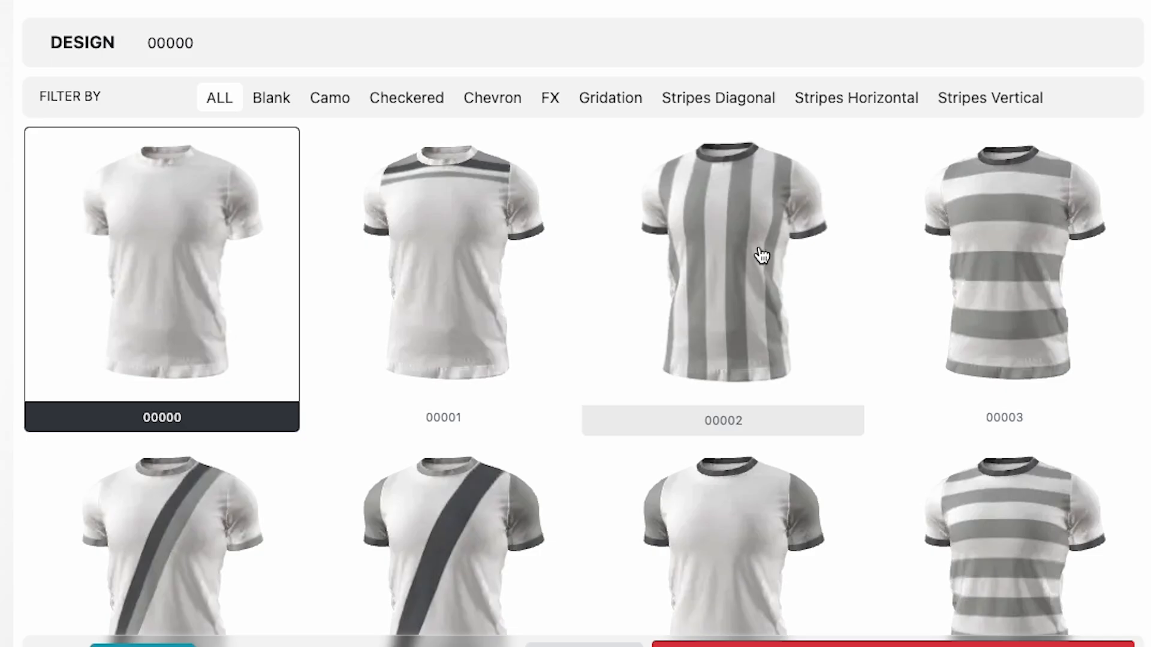
pyautogui.scroll(-4, 986, 282)
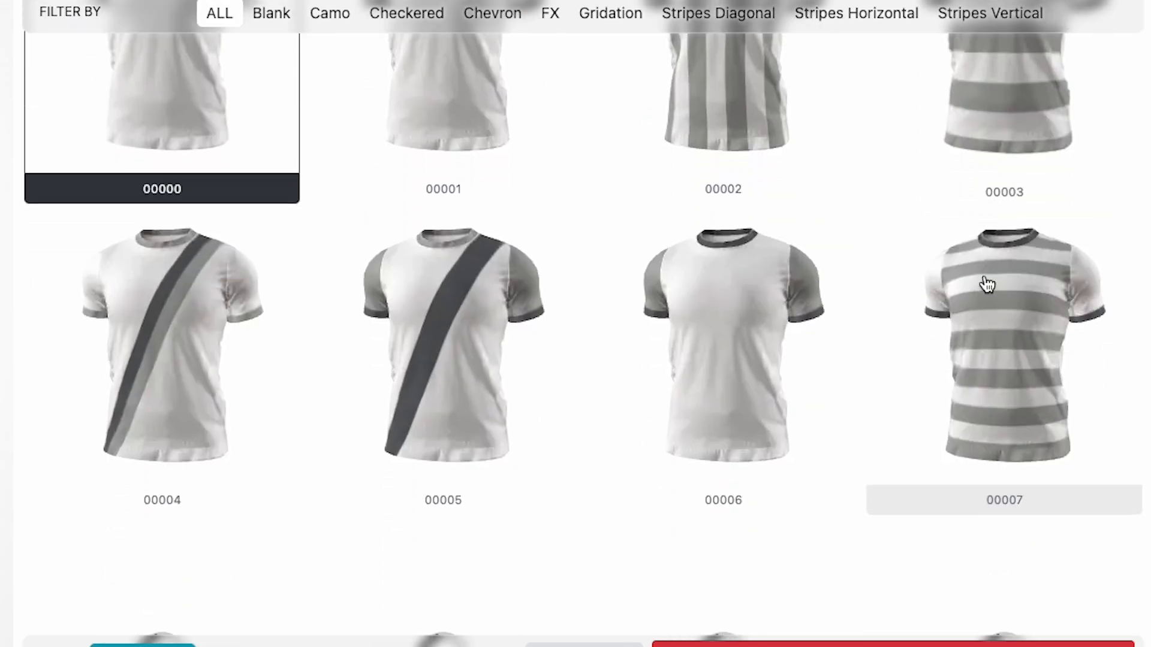
pyautogui.scroll(-4, 887, 300)
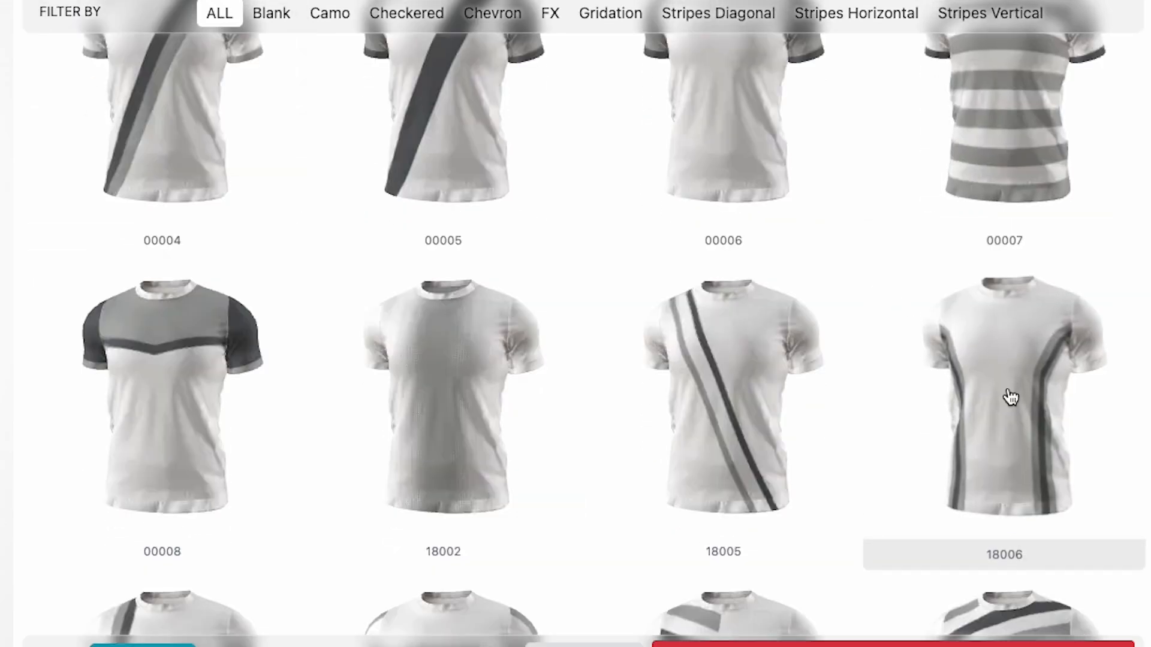
pyautogui.scroll(-4, 861, 338)
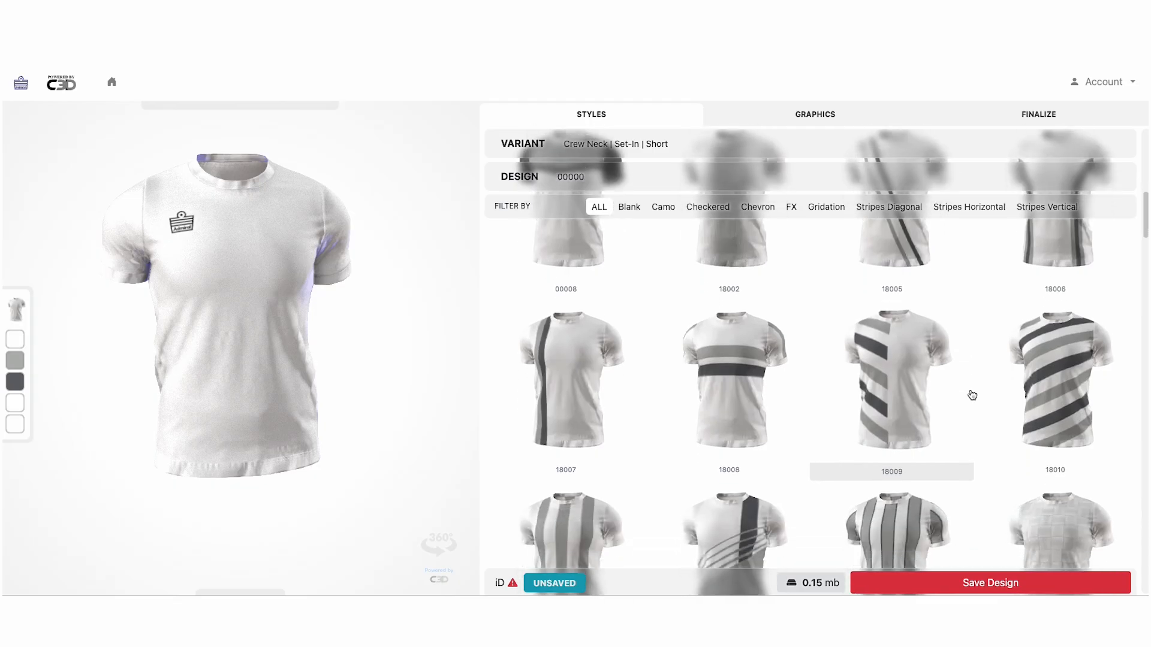
pyautogui.scroll(-5, 972, 395)
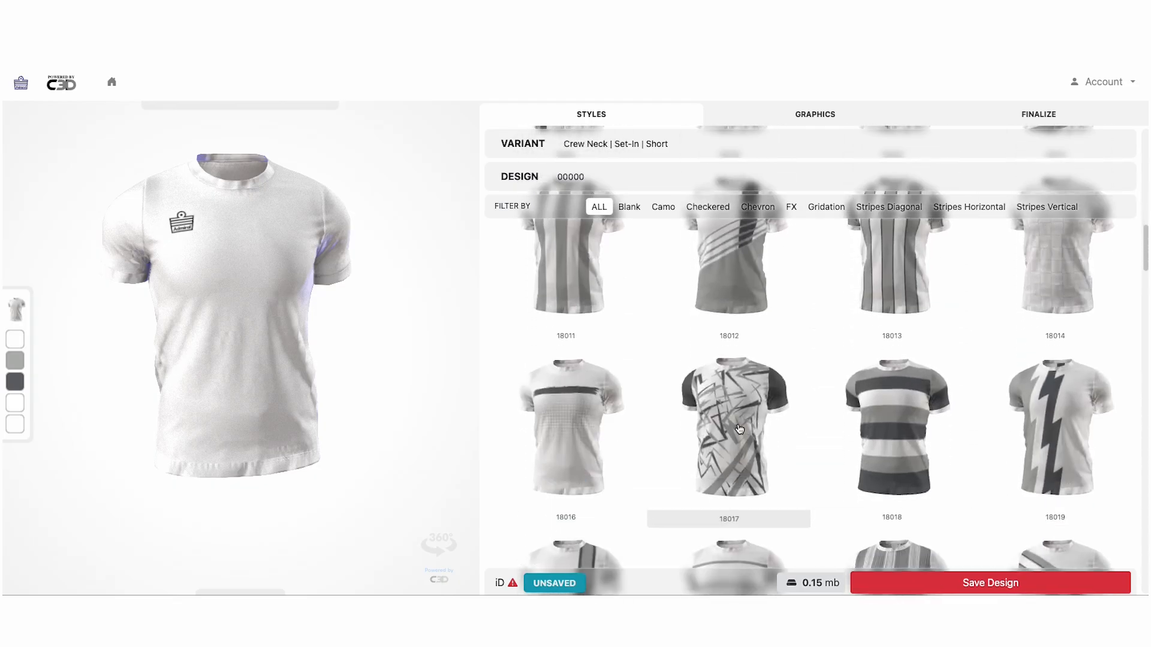
pyautogui.scroll(-7, 746, 418)
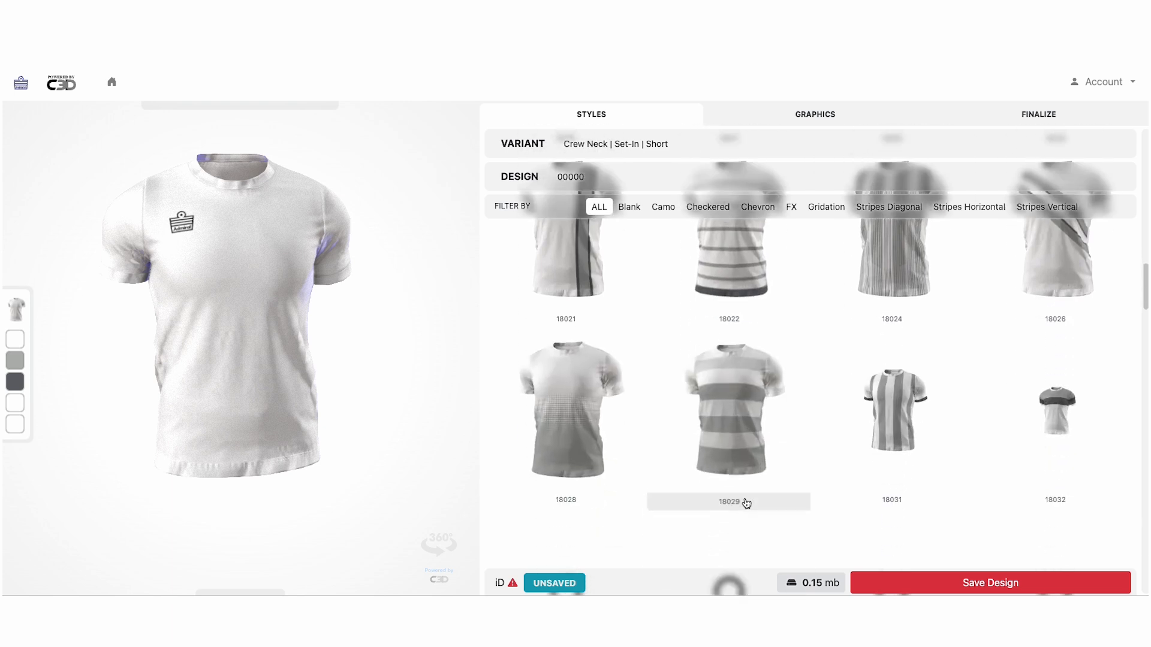
pyautogui.scroll(-5, 785, 405)
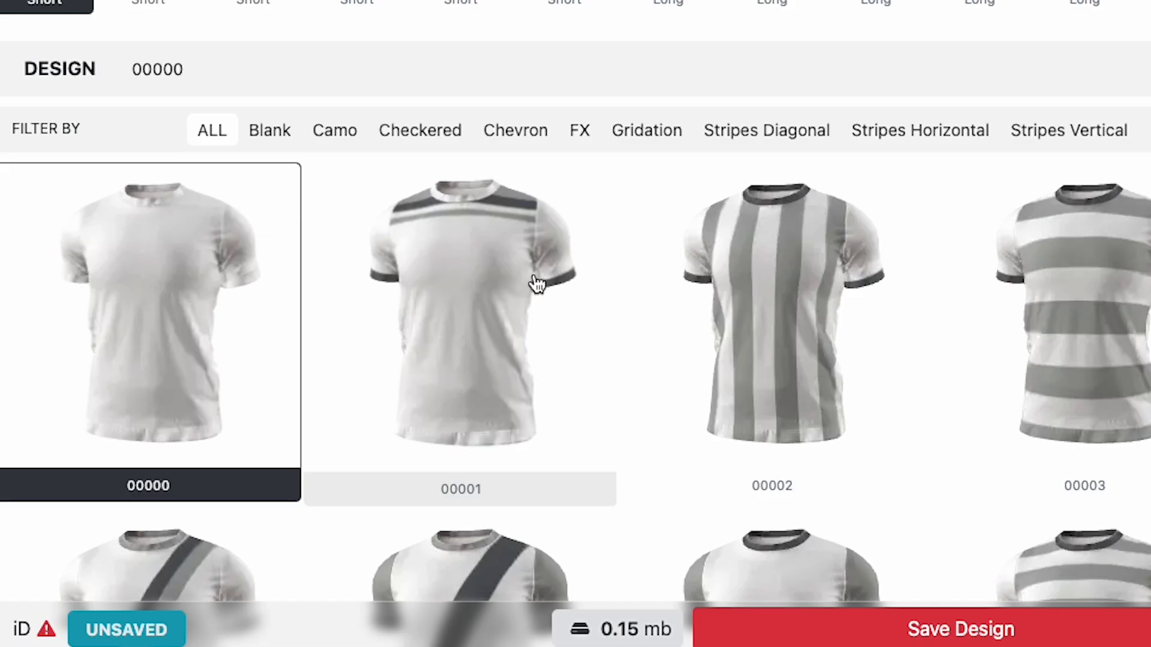
pyautogui.click(463, 283)
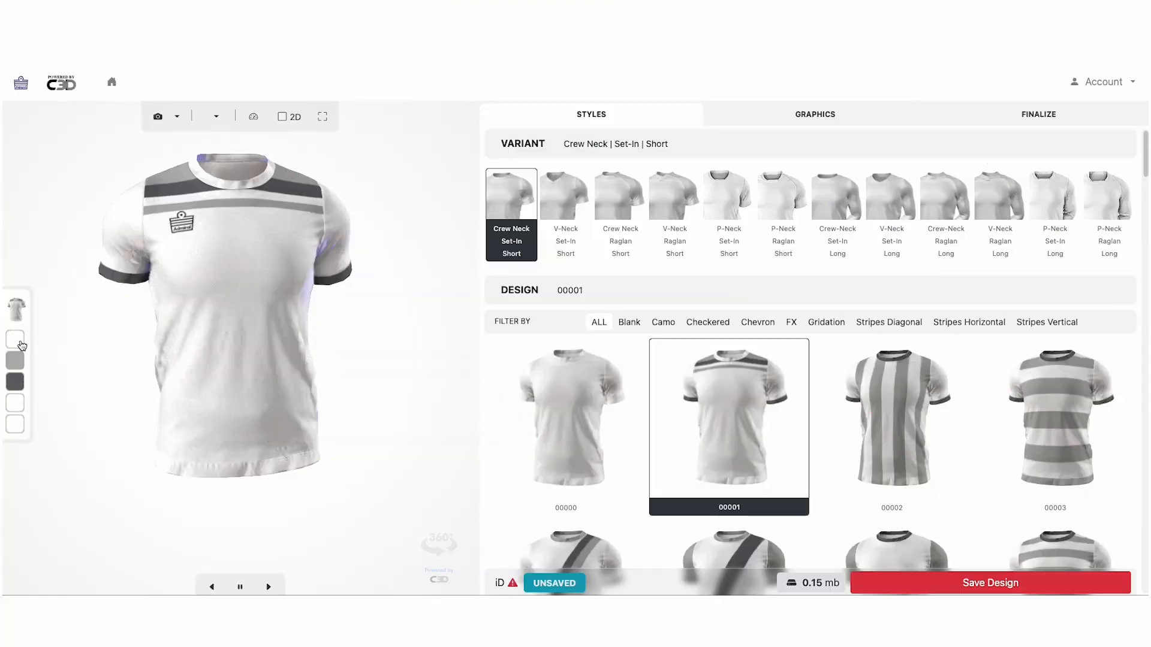
# Browse the advanced palette for the base colour, leaving the base colour unchanged
pyautogui.click(21, 345)
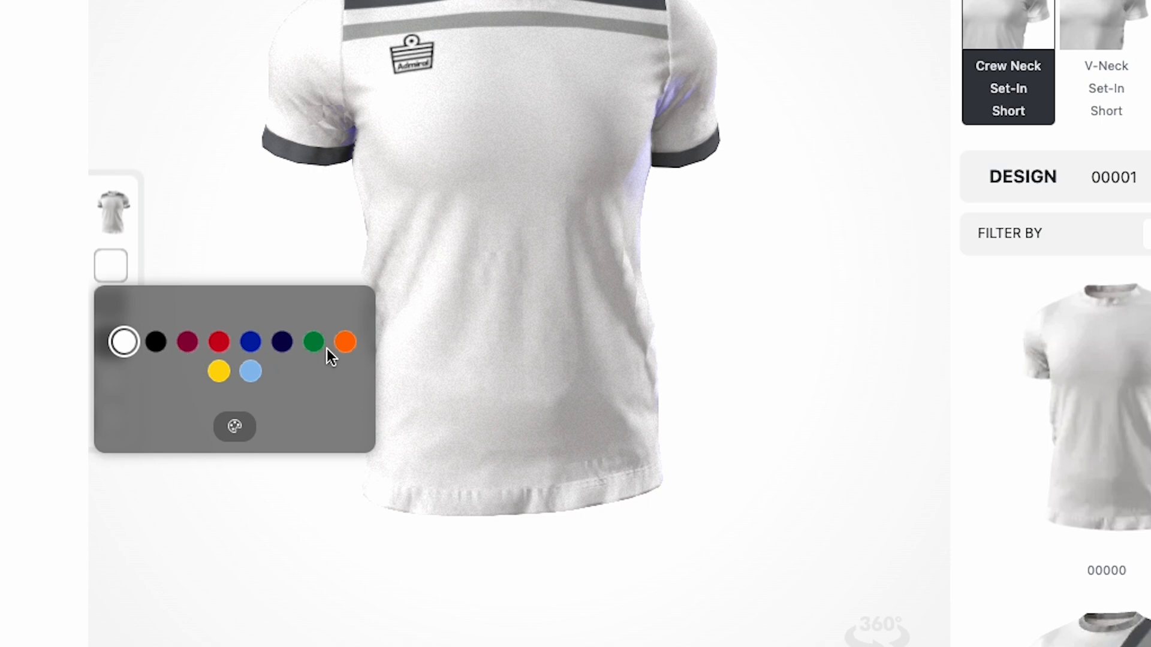
pyautogui.click(234, 427)
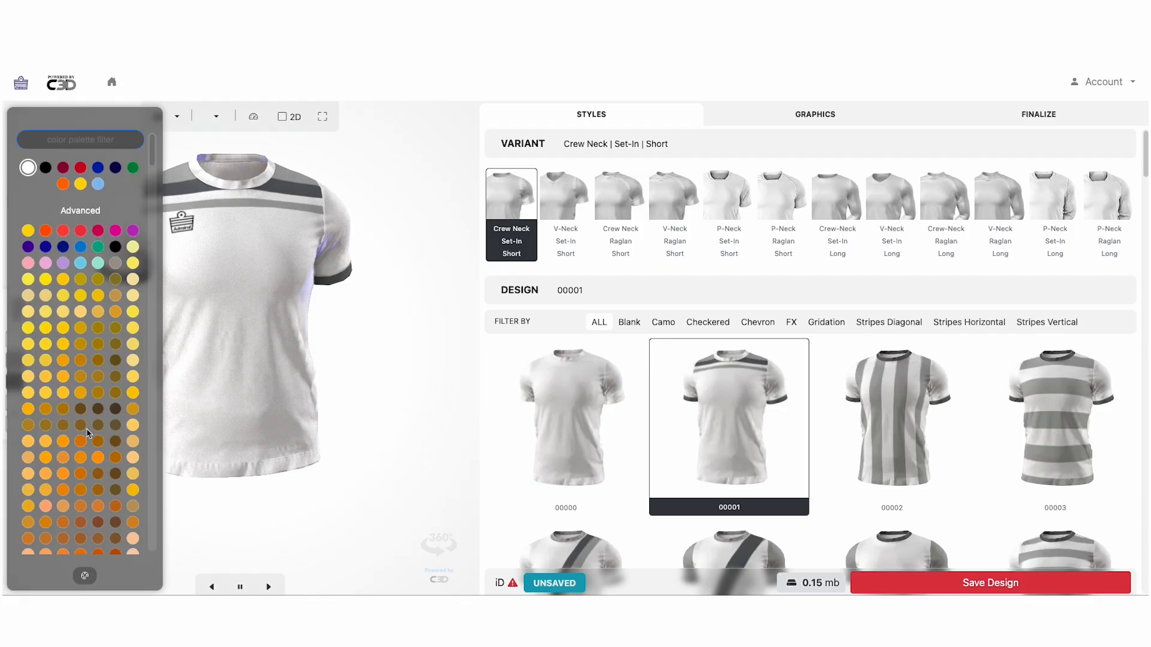
pyautogui.scroll(-10, 84, 310)
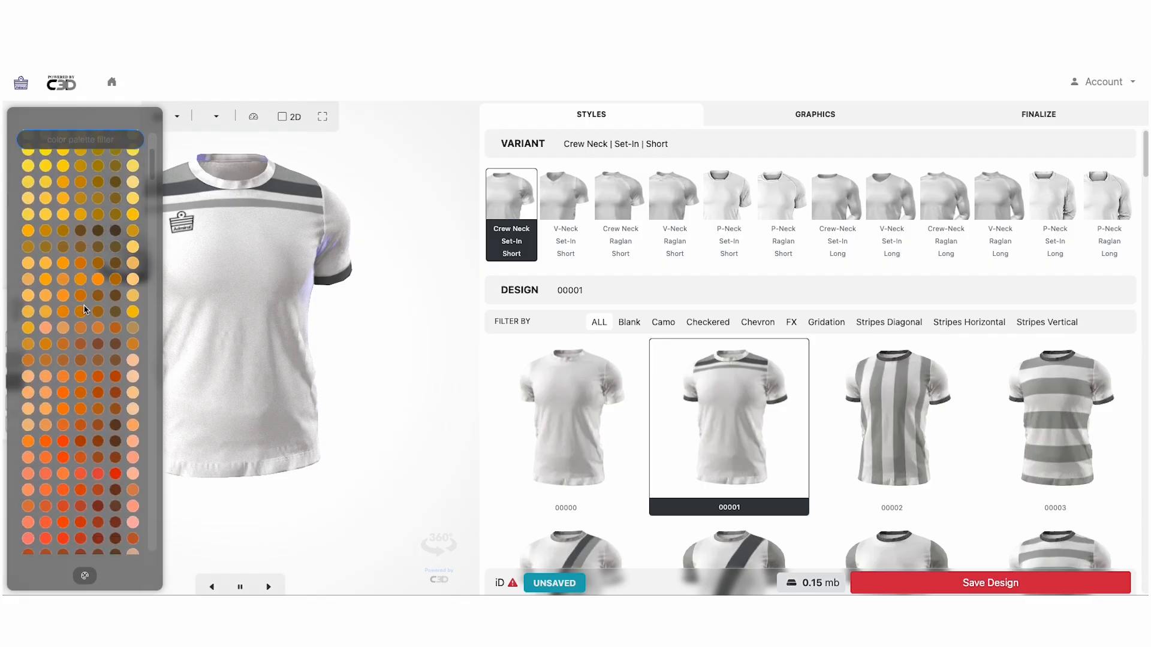
pyautogui.scroll(-10, 85, 310)
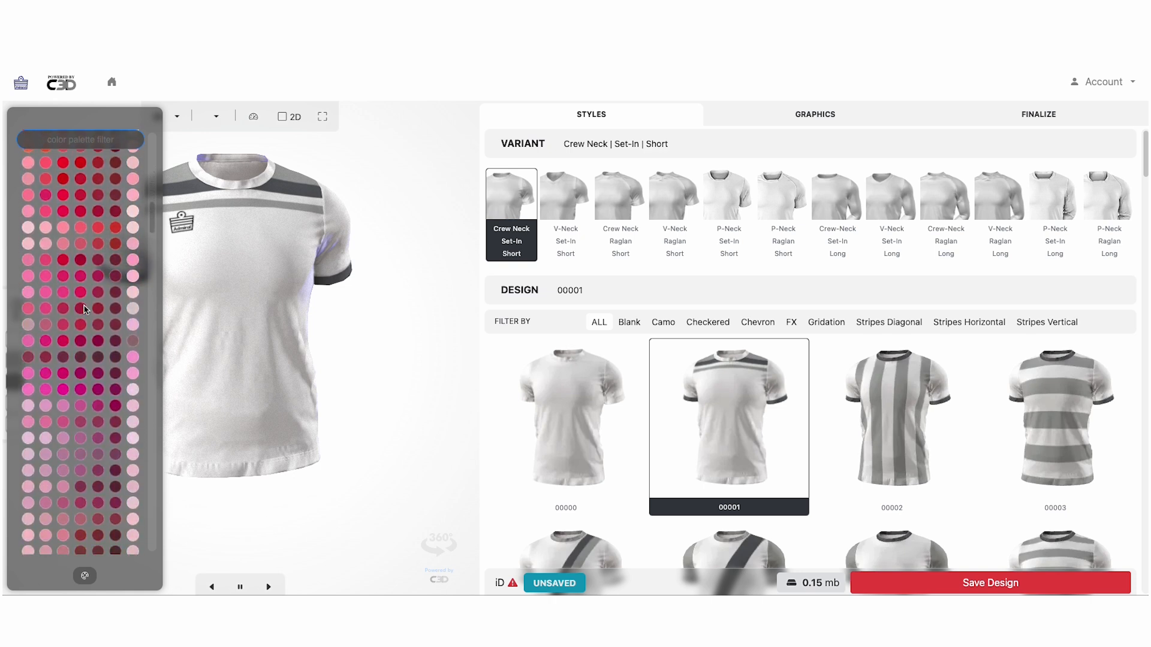
pyautogui.scroll(-10, 85, 310)
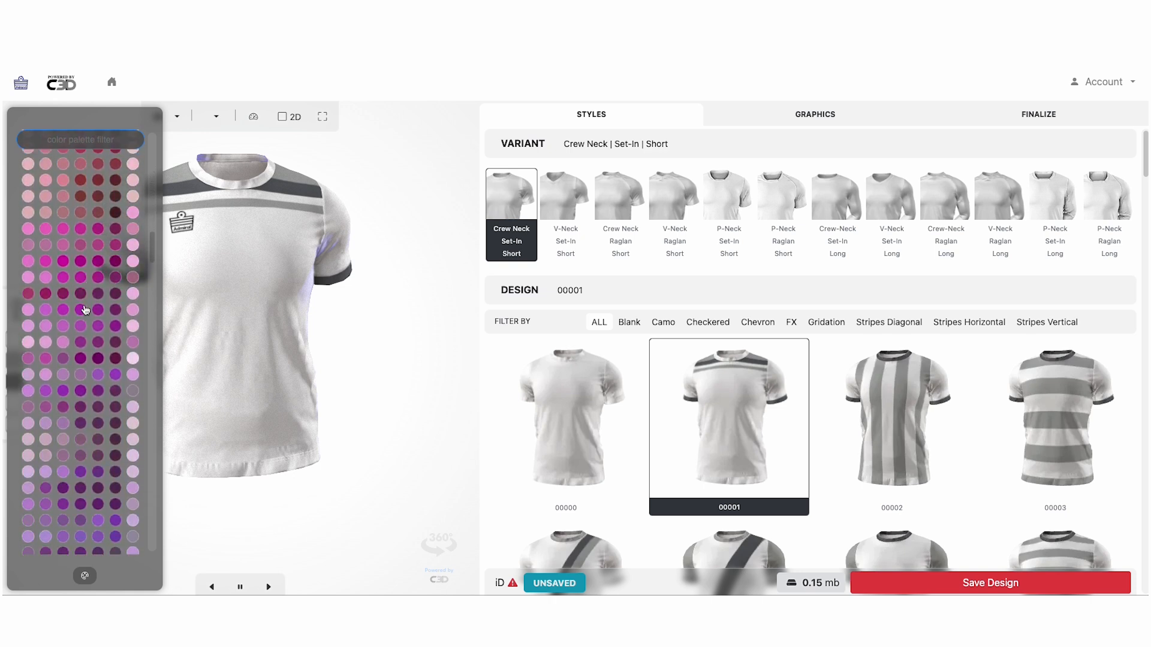
pyautogui.scroll(-4, 85, 309)
pyautogui.scroll(20, 85, 310)
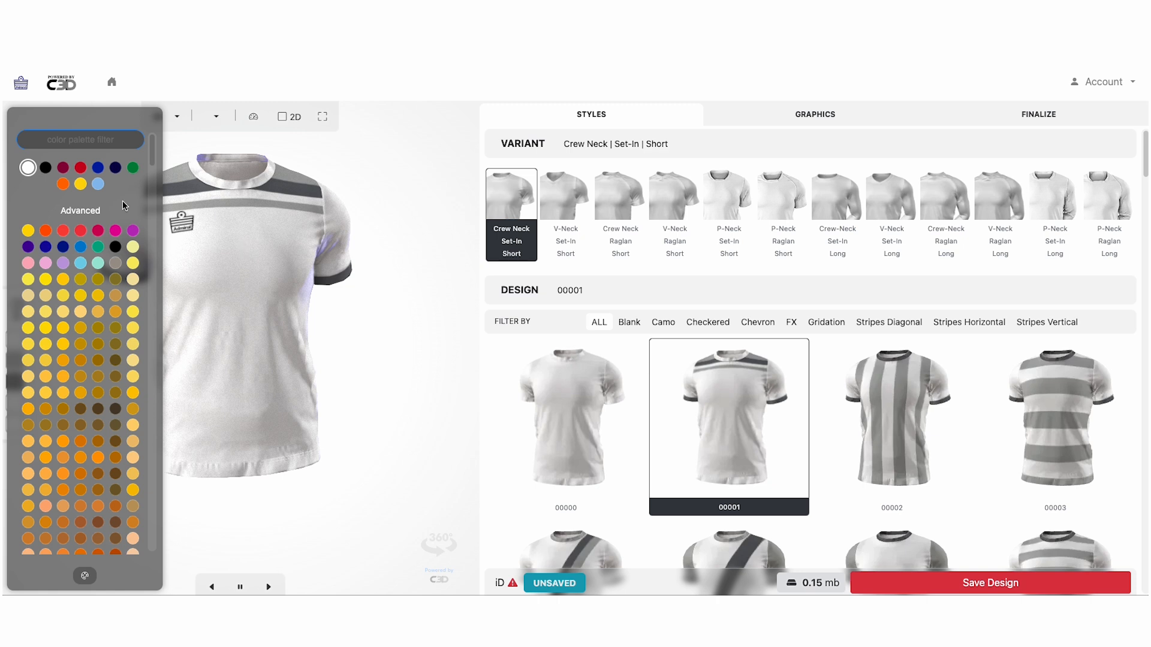
pyautogui.click(202, 208)
# Make the light grey chest bands red and the dark grey cuffs blue
pyautogui.click(17, 363)
pyautogui.click(82, 168)
pyautogui.click(25, 350)
pyautogui.scroll(-5, 25, 351)
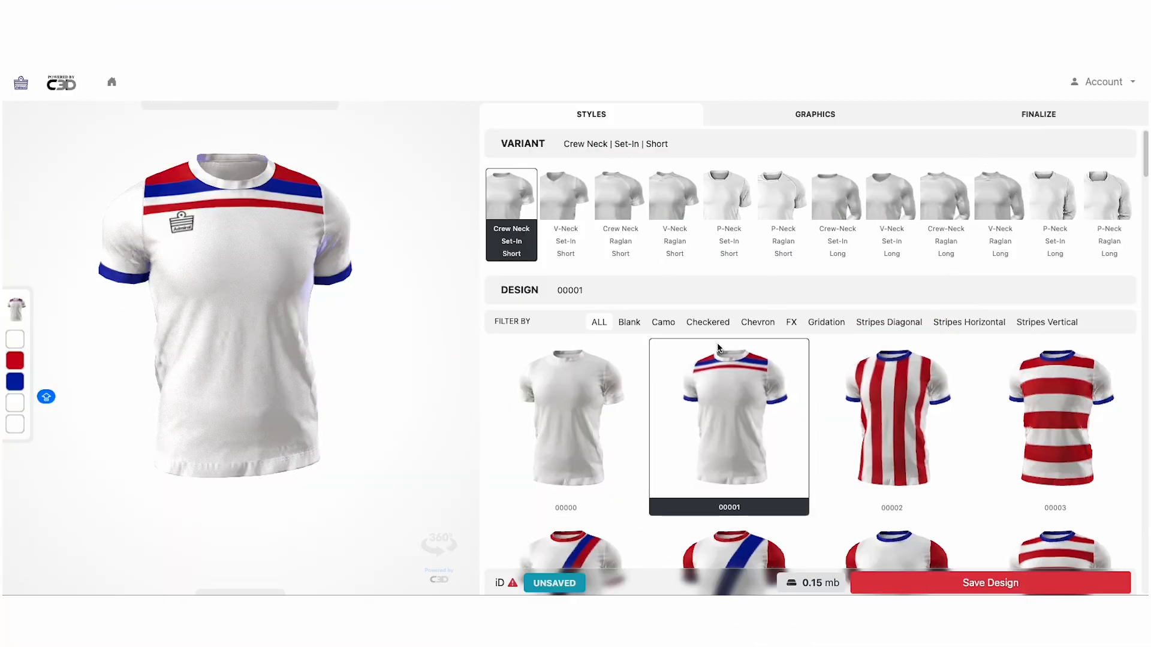
pyautogui.click(797, 117)
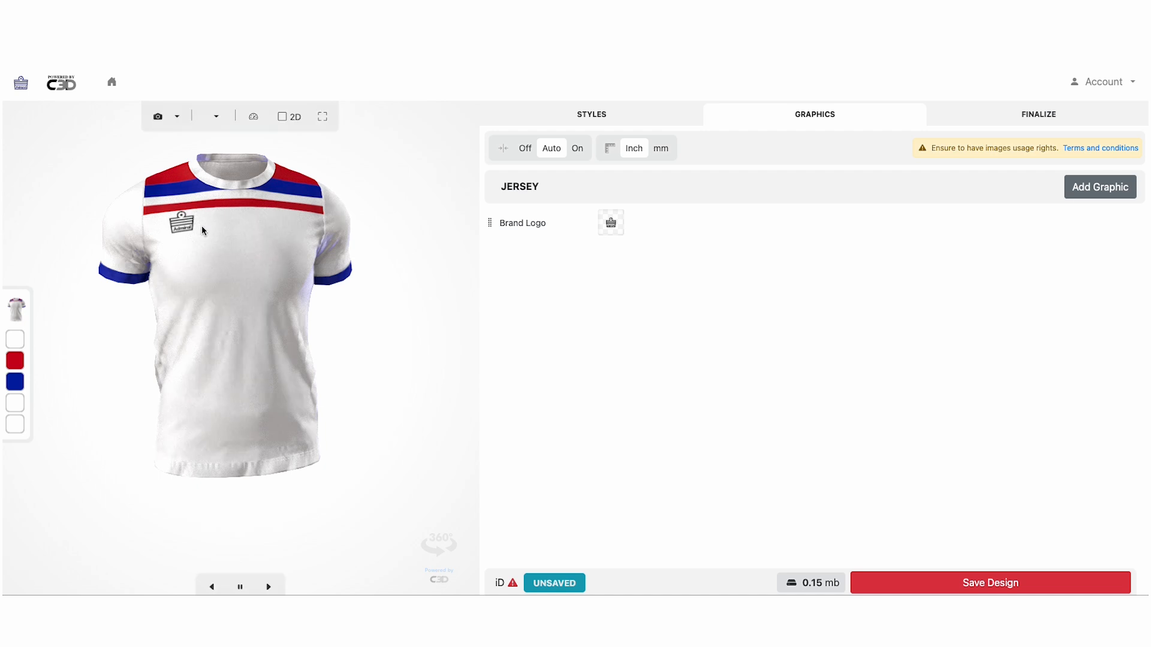
# Fill the Brand Logo red at full strength and hide the placement-zone overlay
pyautogui.click(666, 219)
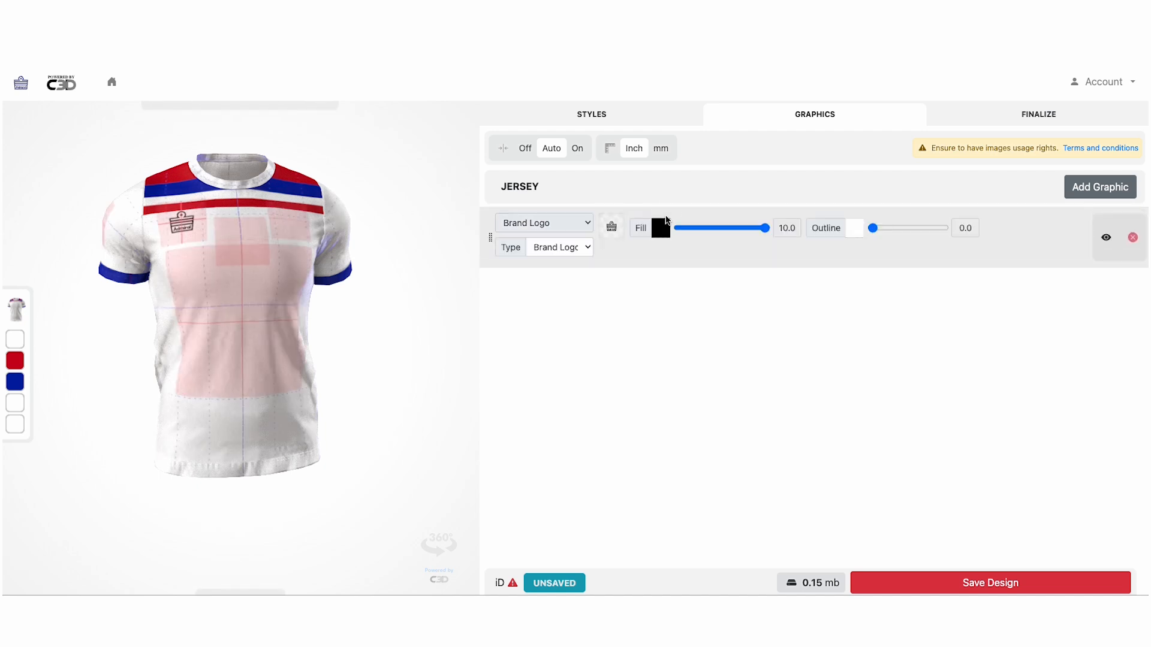
pyautogui.click(660, 228)
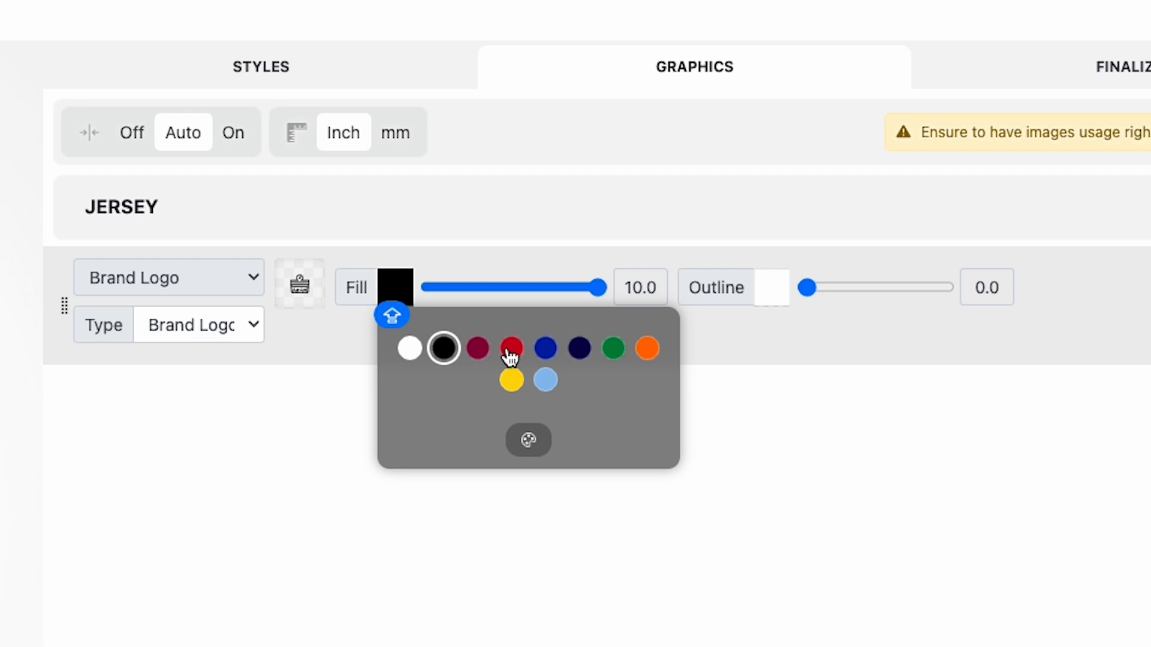
pyautogui.click(514, 351)
pyautogui.moveTo(595, 289); pyautogui.dragTo(671, 304)
pyautogui.moveTo(807, 289)
pyautogui.mouseDown()
pyautogui.moveTo(863, 288)
pyautogui.moveTo(800, 288)
pyautogui.mouseUp()
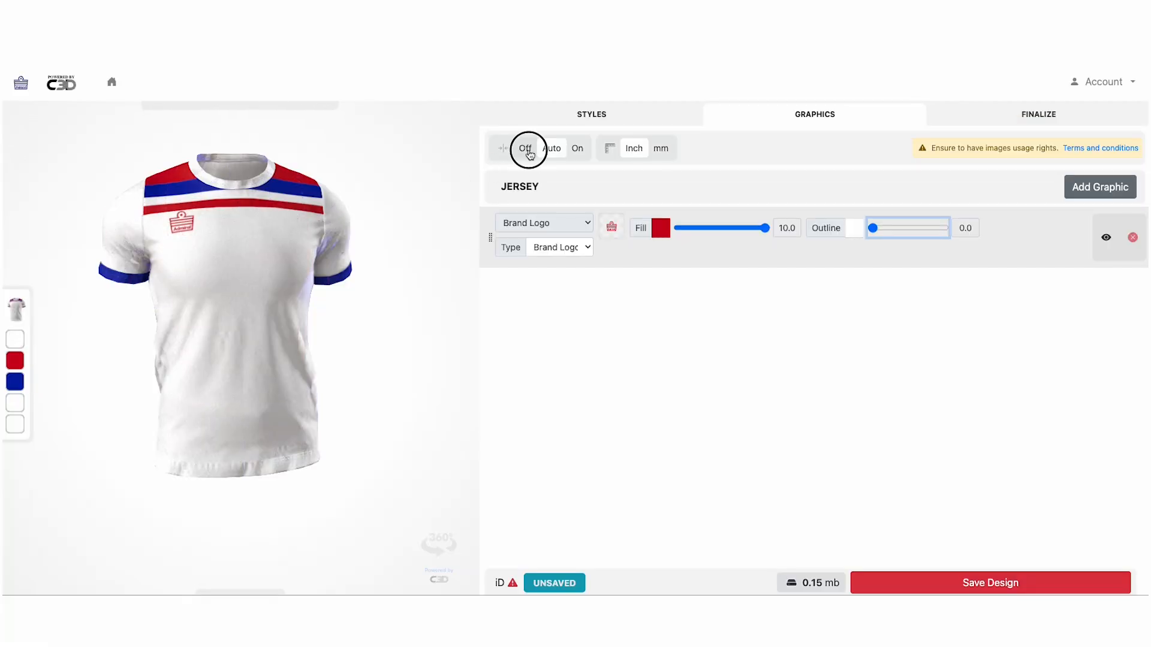
pyautogui.click(551, 150)
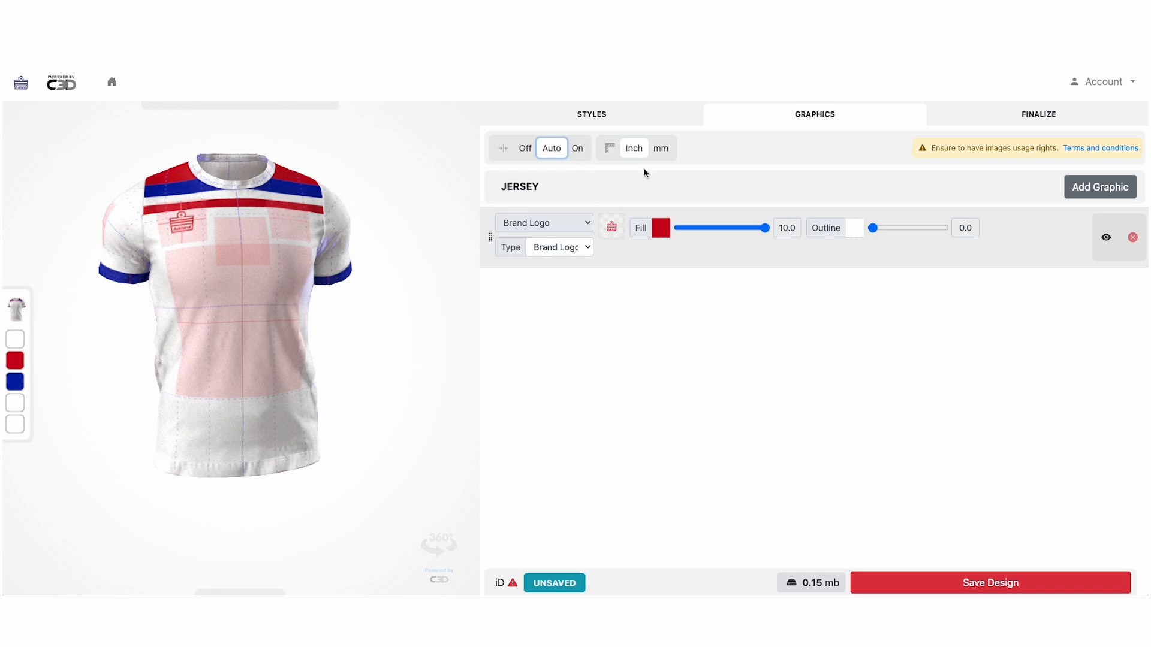
pyautogui.click(551, 290)
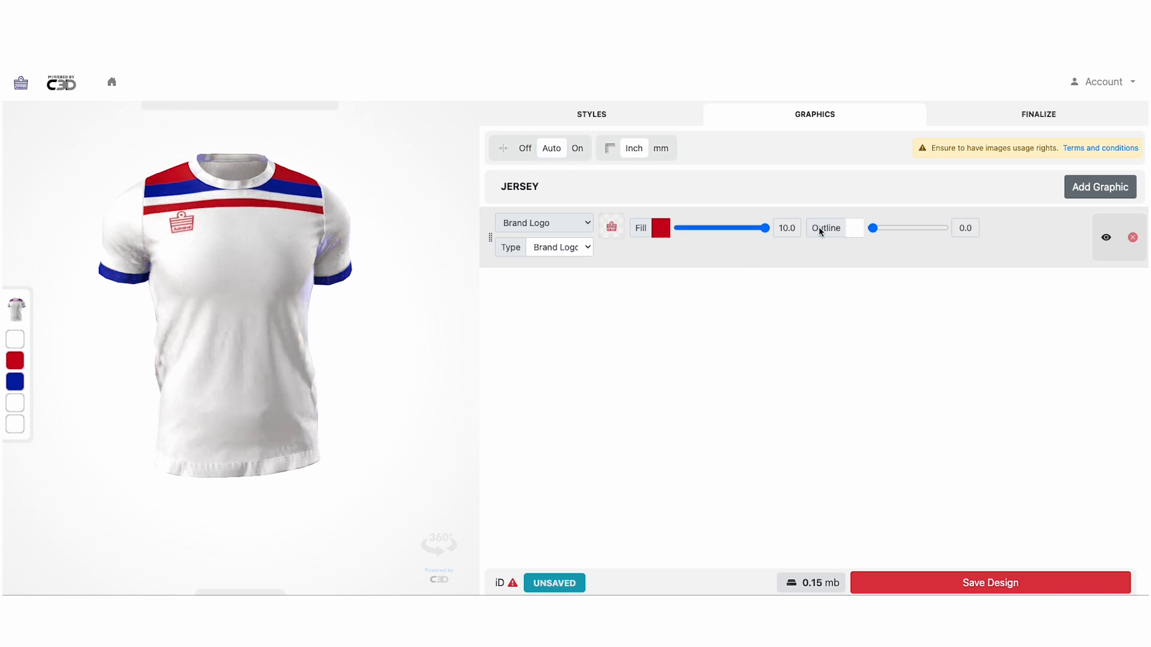
# Add a Left Chest graphic layer using the BADGE.png crest image
pyautogui.click(1070, 190)
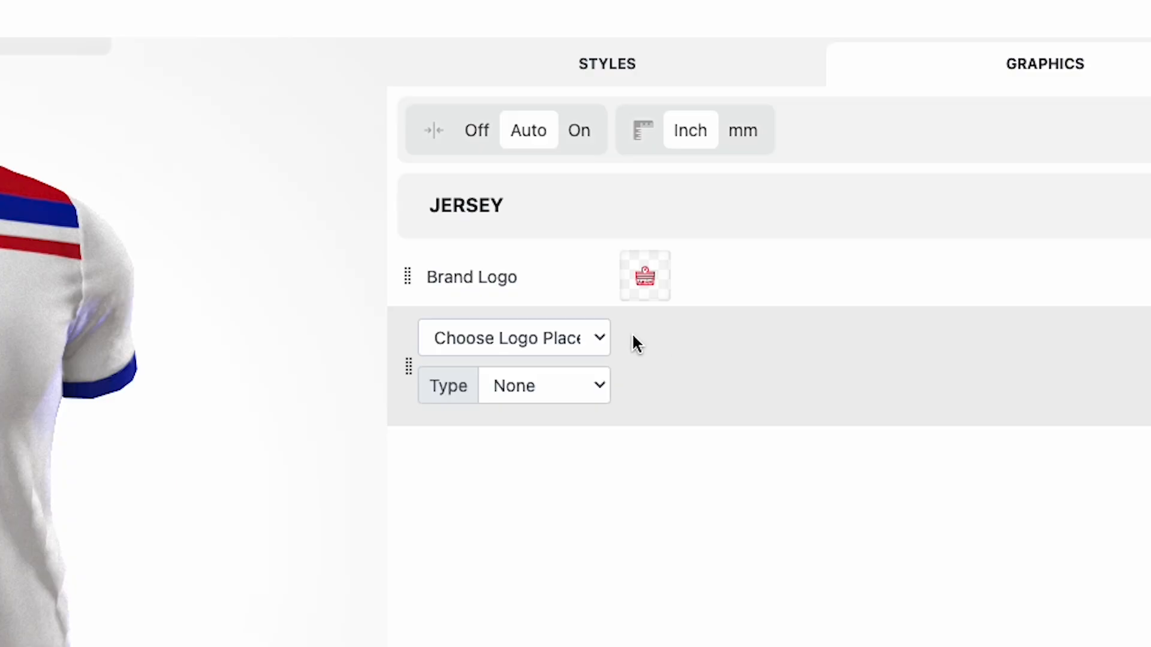
pyautogui.click(586, 253)
pyautogui.click(534, 534)
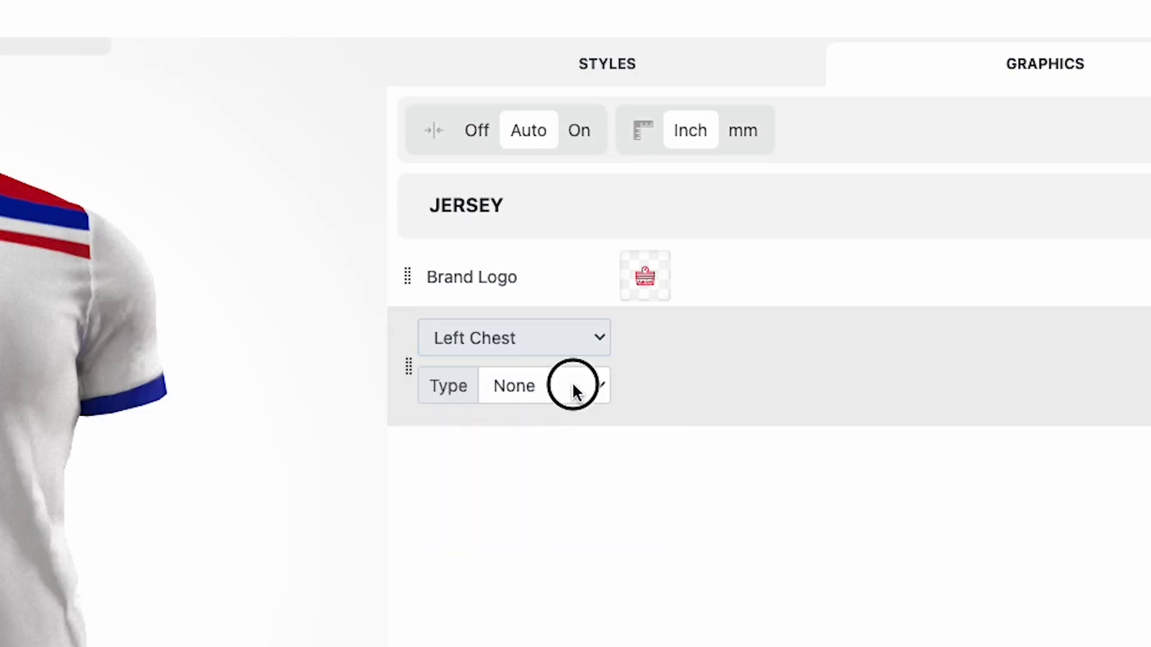
pyautogui.click(577, 393)
pyautogui.click(549, 386)
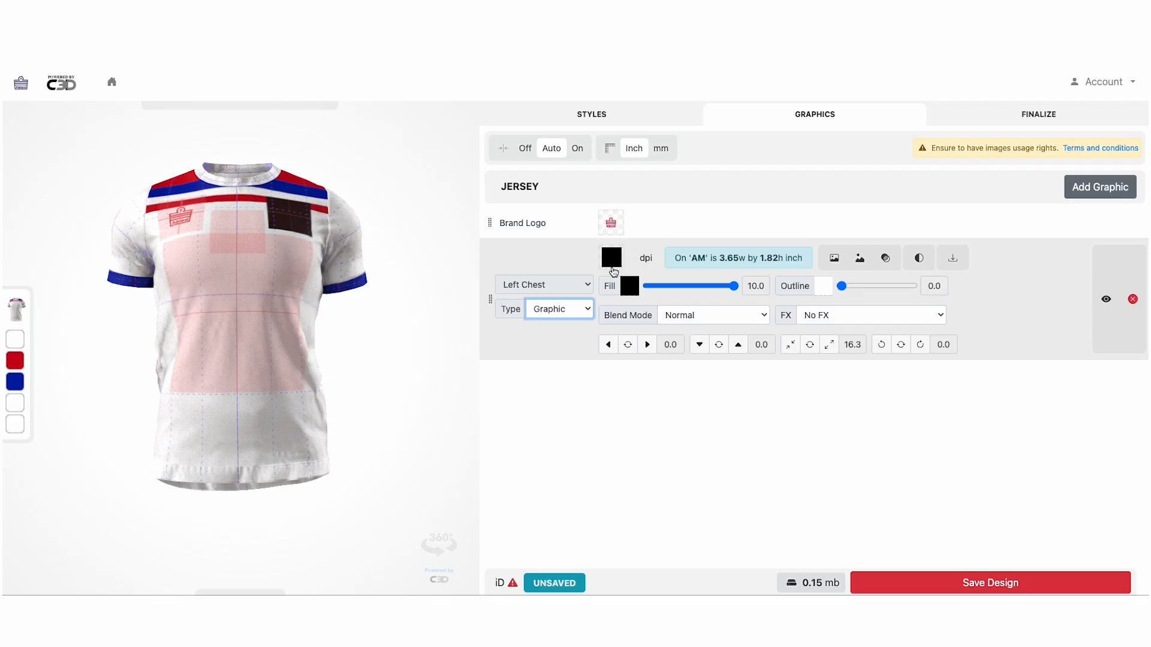
pyautogui.click(611, 257)
pyautogui.click(787, 412)
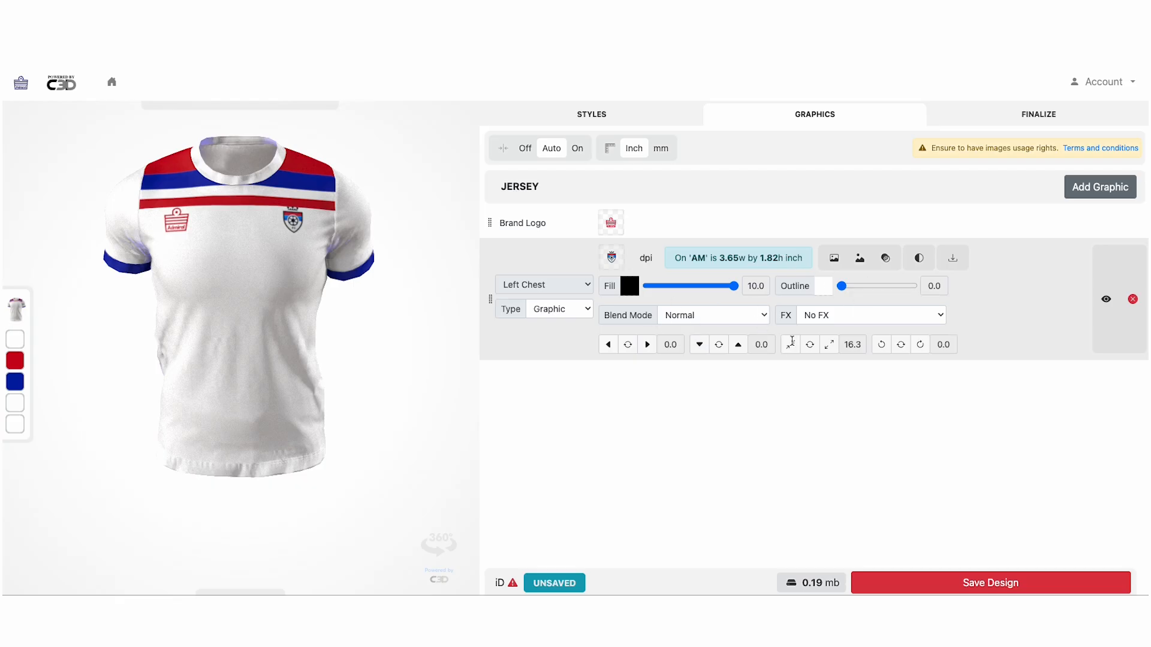
# Enlarge the crest to scale 22.3 and nudge it slightly right
pyautogui.click(830, 344)
pyautogui.click(832, 347)
pyautogui.click(831, 345)
pyautogui.click(831, 346)
pyautogui.click(831, 345)
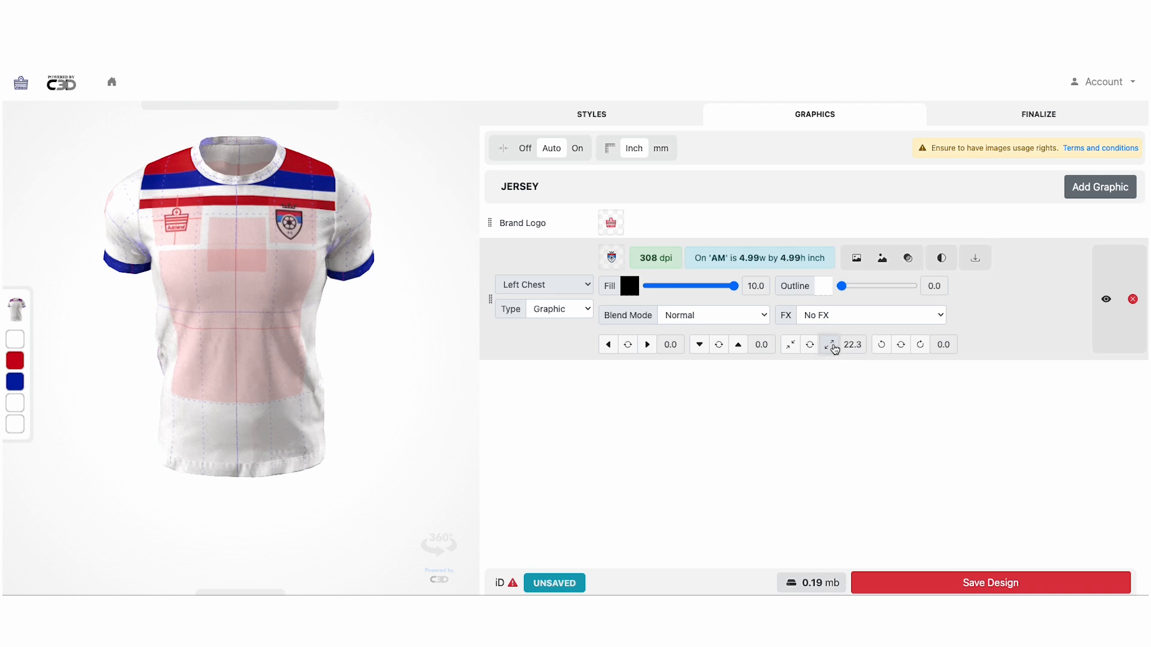
pyautogui.click(647, 345)
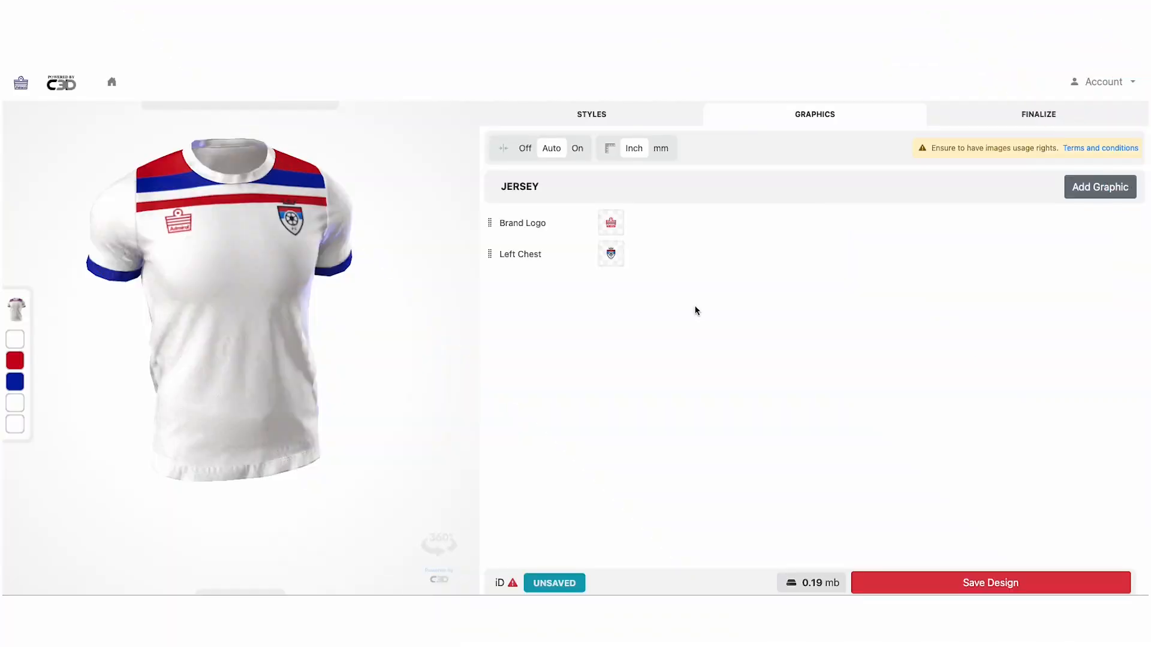
# Add a Front Chest graphic layer loaded with ADMIRAL SPONSOR B.png
pyautogui.click(1076, 190)
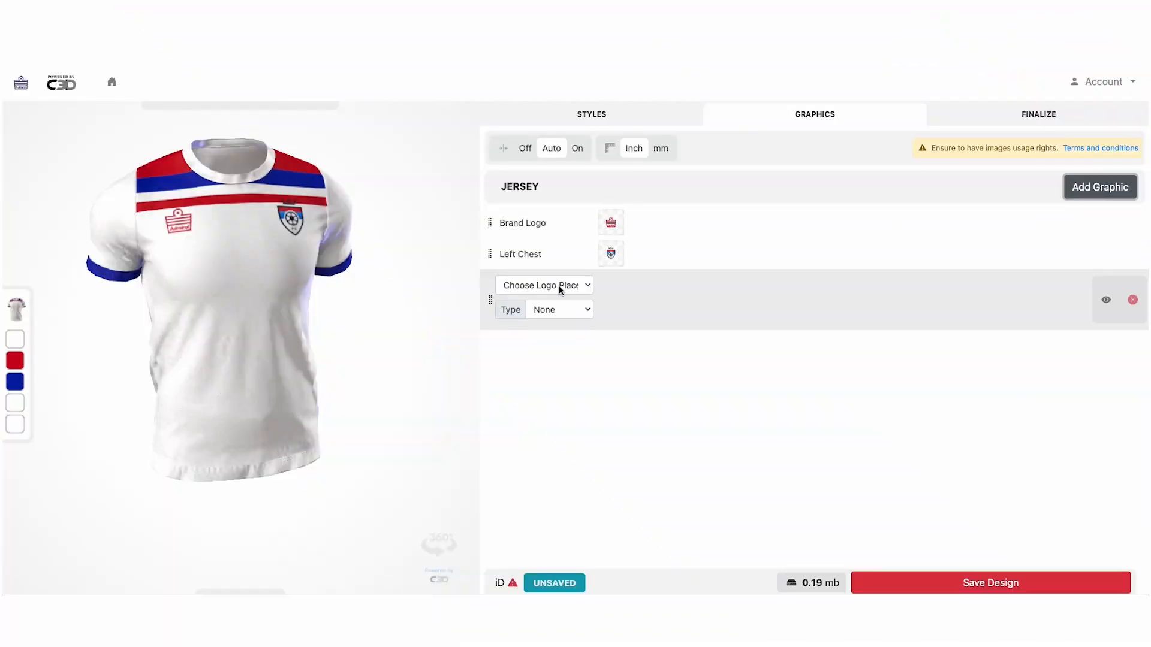
pyautogui.click(560, 287)
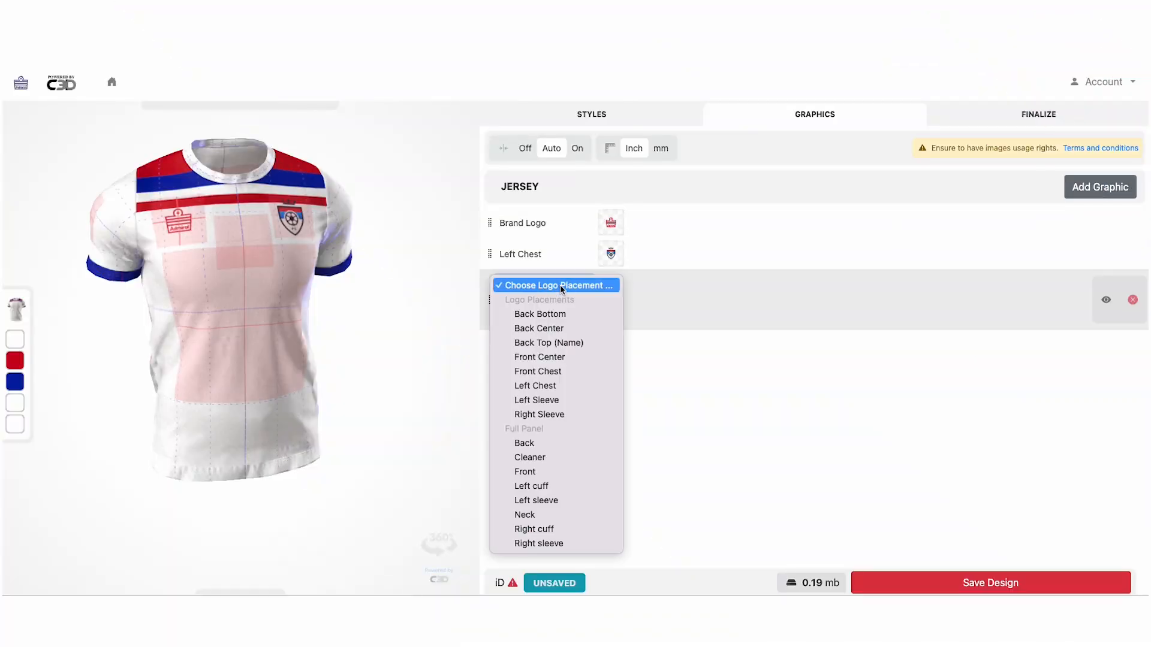
pyautogui.click(566, 371)
pyautogui.click(579, 318)
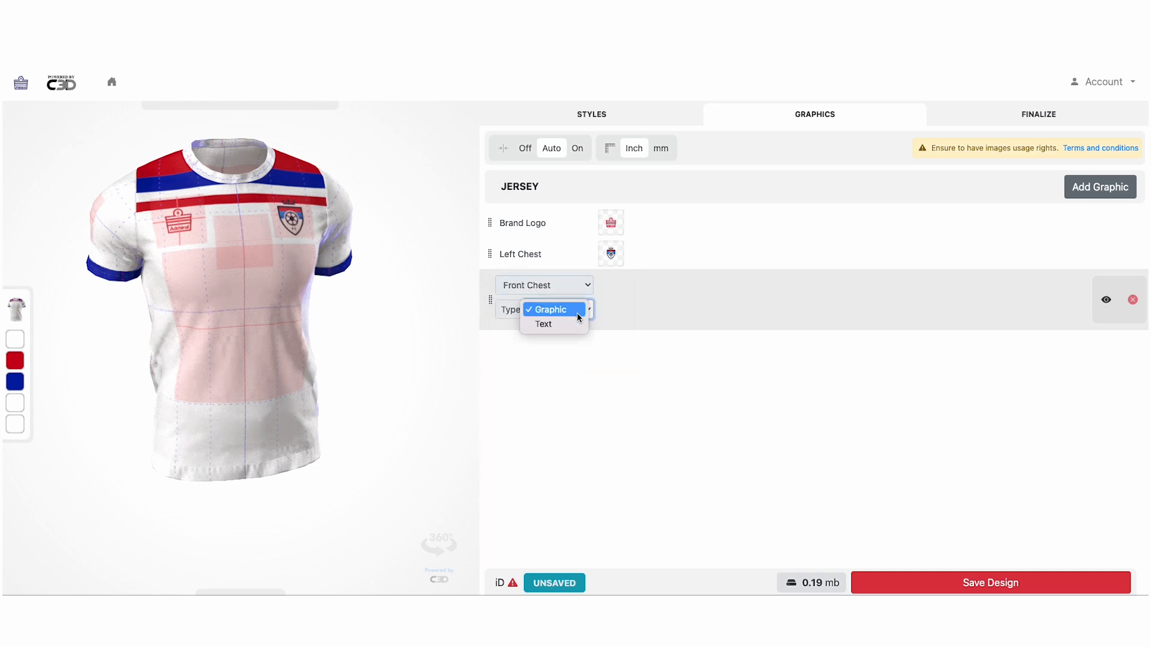
pyautogui.click(576, 310)
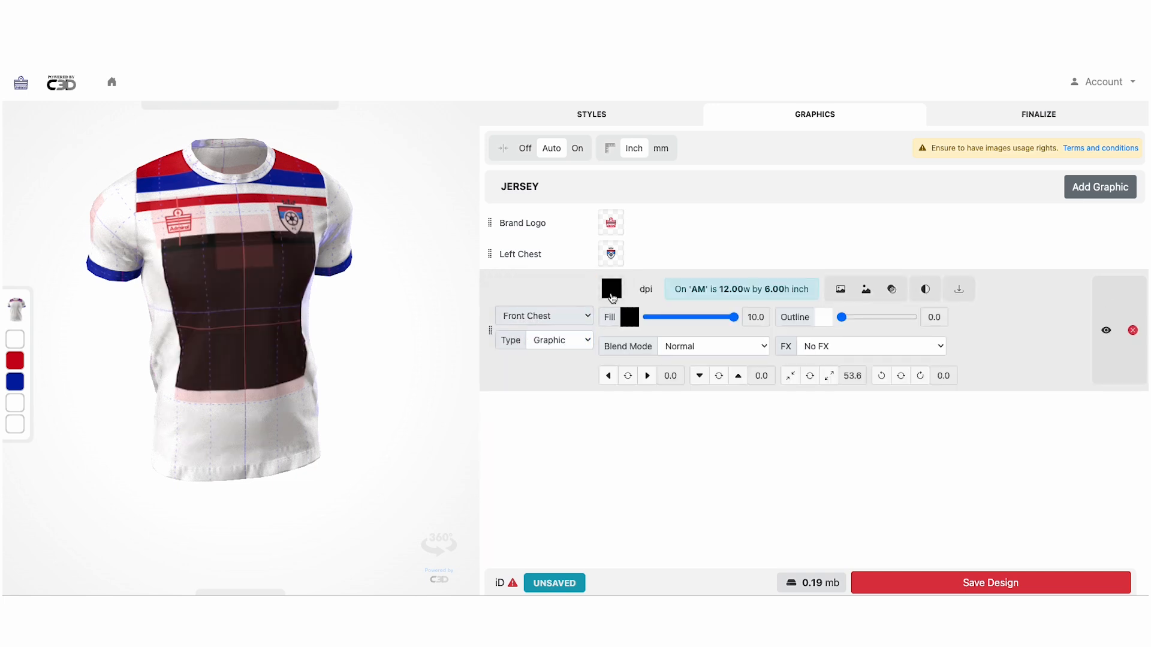
pyautogui.click(609, 291)
pyautogui.click(463, 227)
pyautogui.click(797, 409)
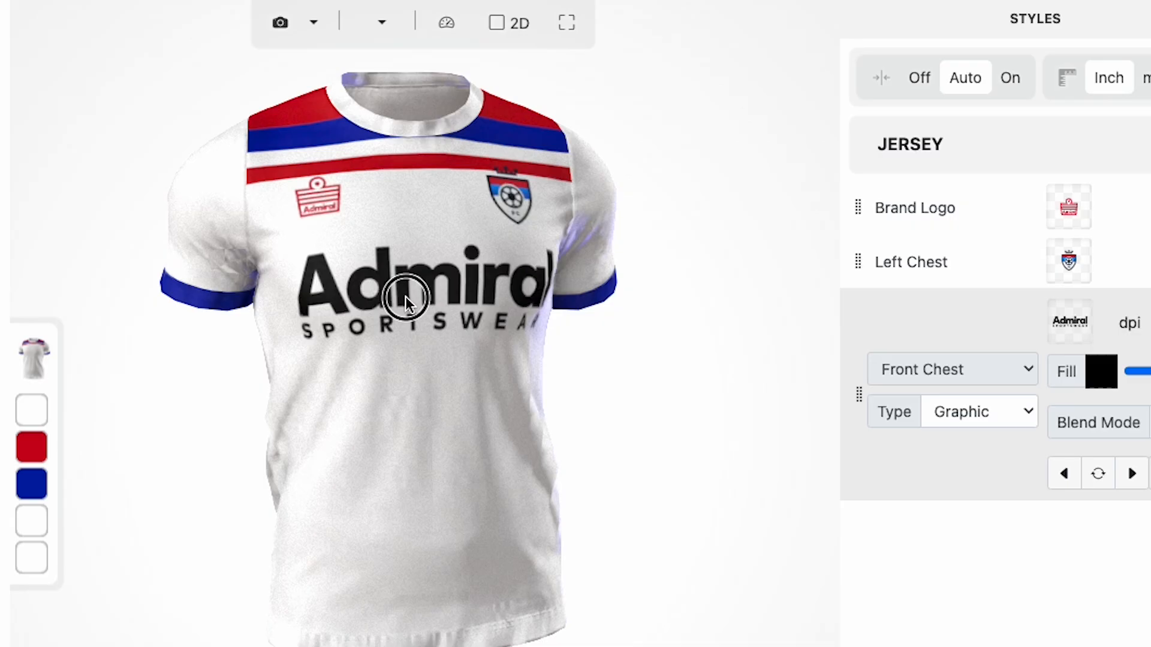
pyautogui.moveTo(406, 296); pyautogui.dragTo(429, 296)
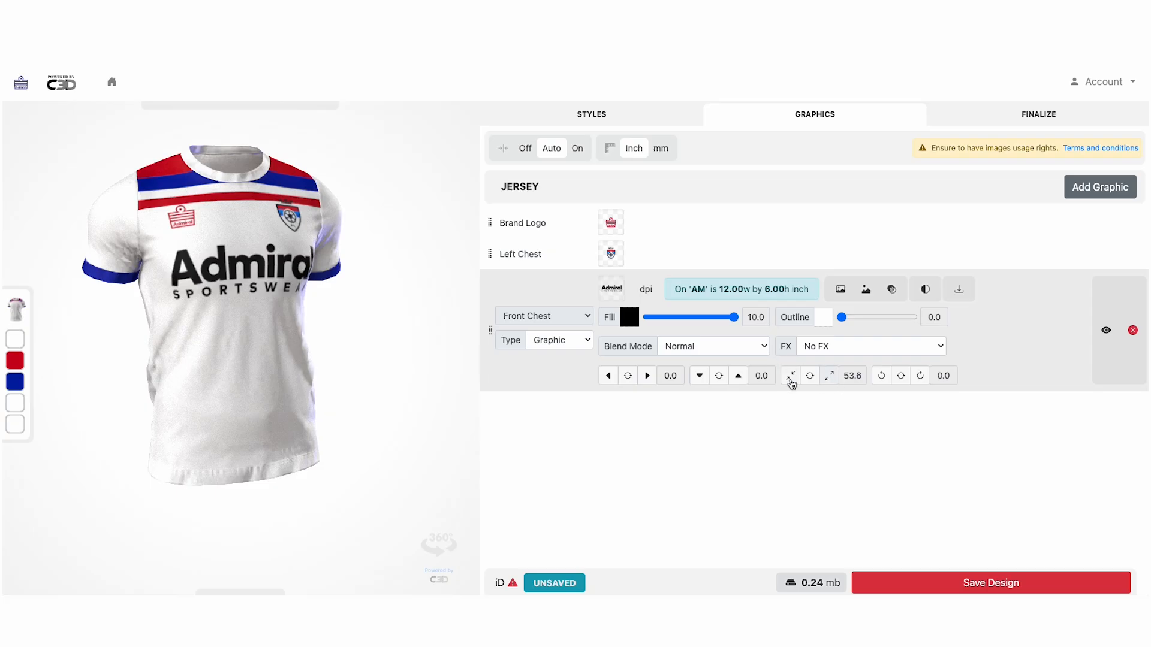
# Shrink the sponsor logo to scale 38.6 and fill it dark blue
pyautogui.click(792, 378)
pyautogui.click(791, 377)
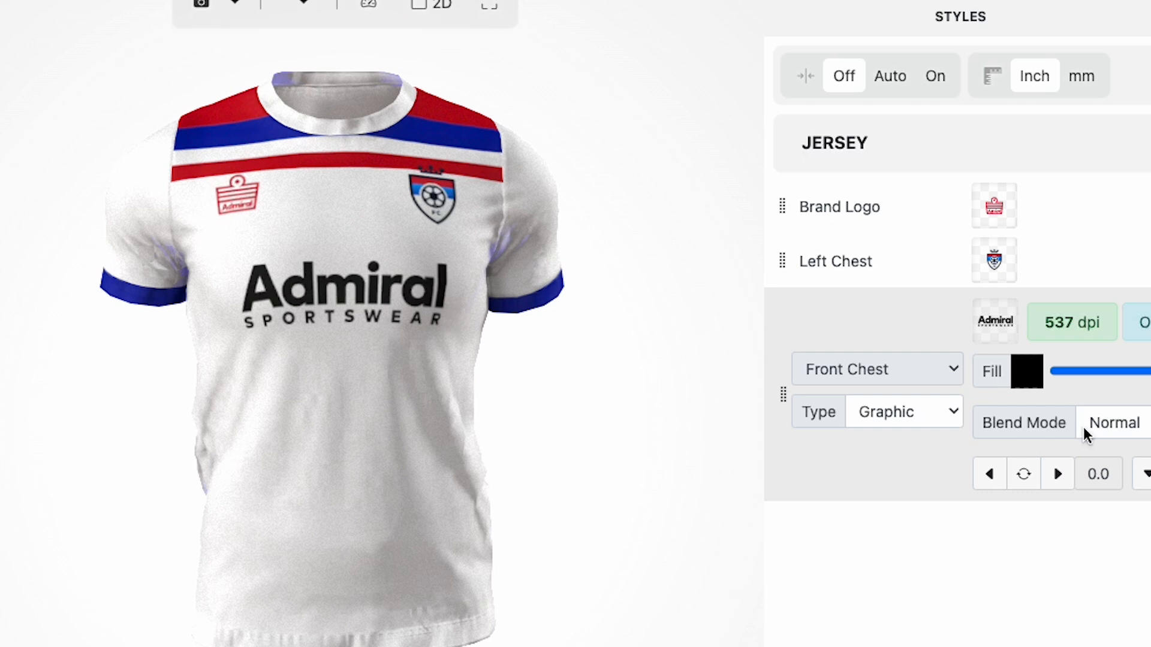
pyautogui.click(1026, 372)
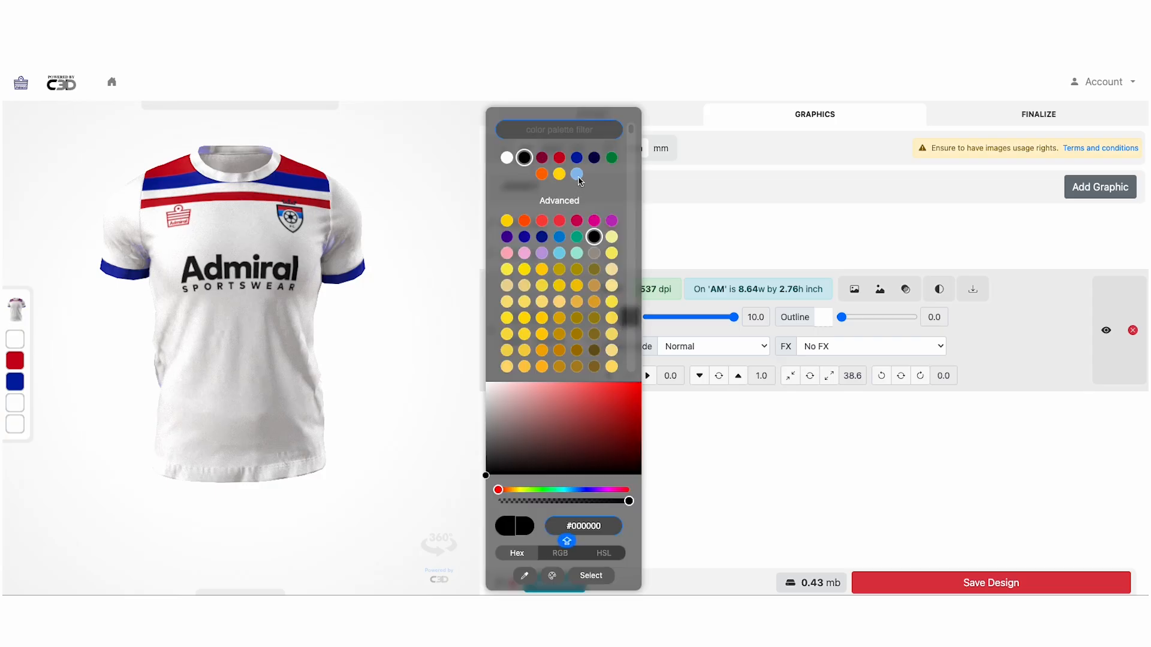
pyautogui.click(577, 158)
pyautogui.moveTo(322, 269); pyautogui.dragTo(298, 227)
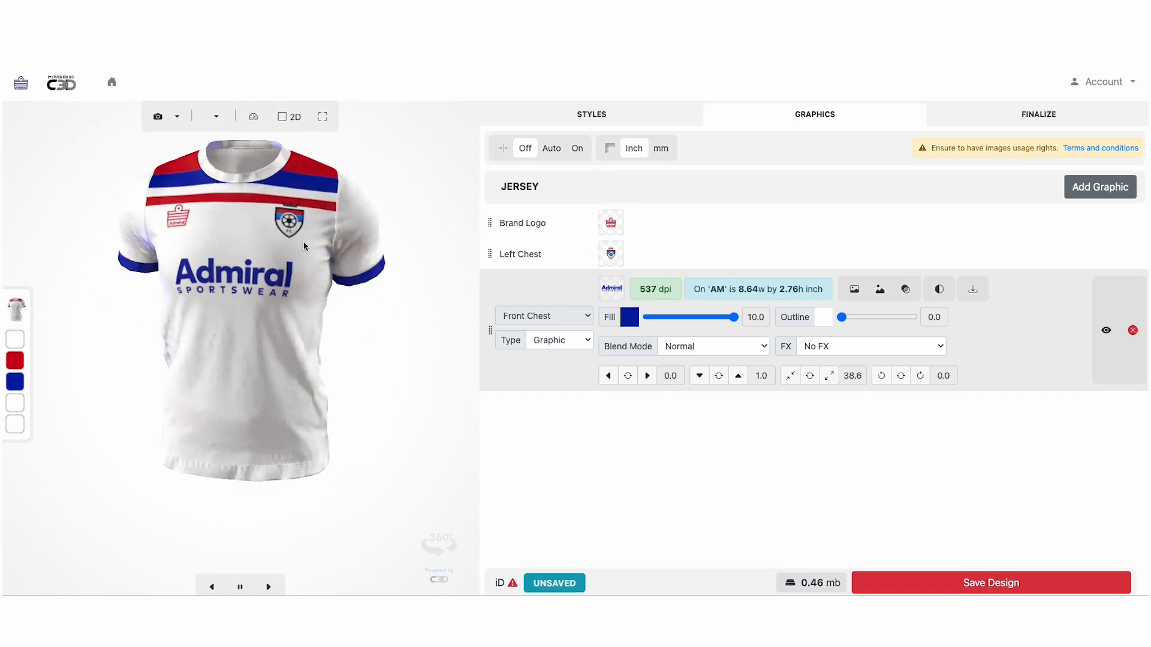
pyautogui.moveTo(253, 277); pyautogui.dragTo(277, 279)
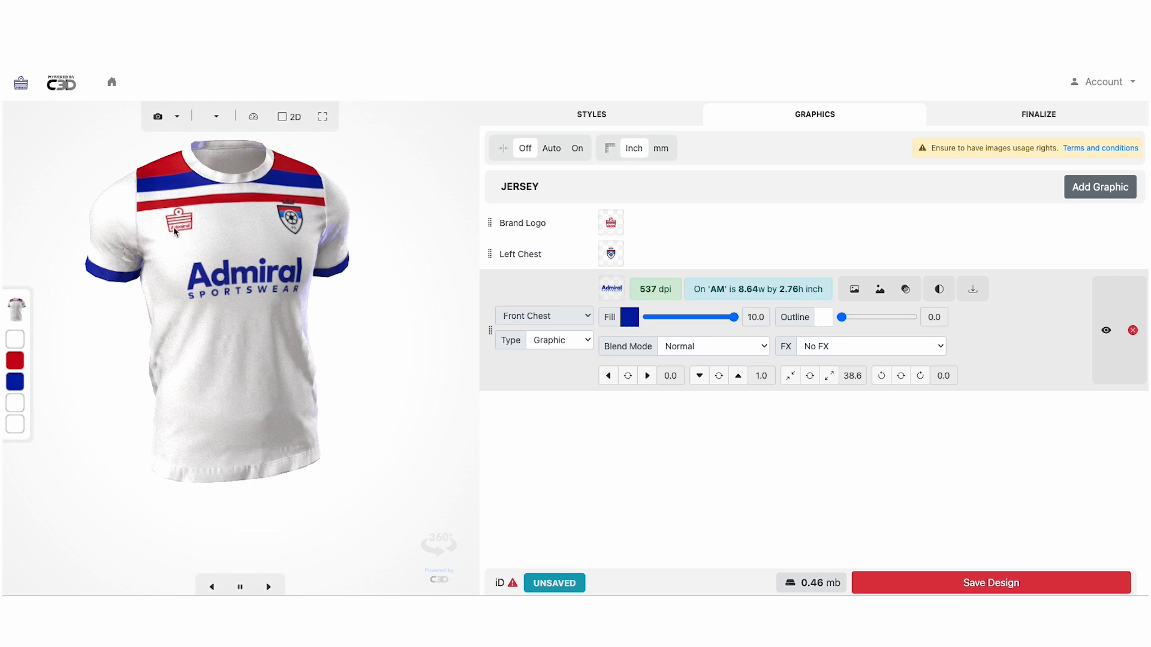
# Change the Brand Logo fill from red to blue via the full colour palette
pyautogui.click(650, 231)
pyautogui.click(660, 227)
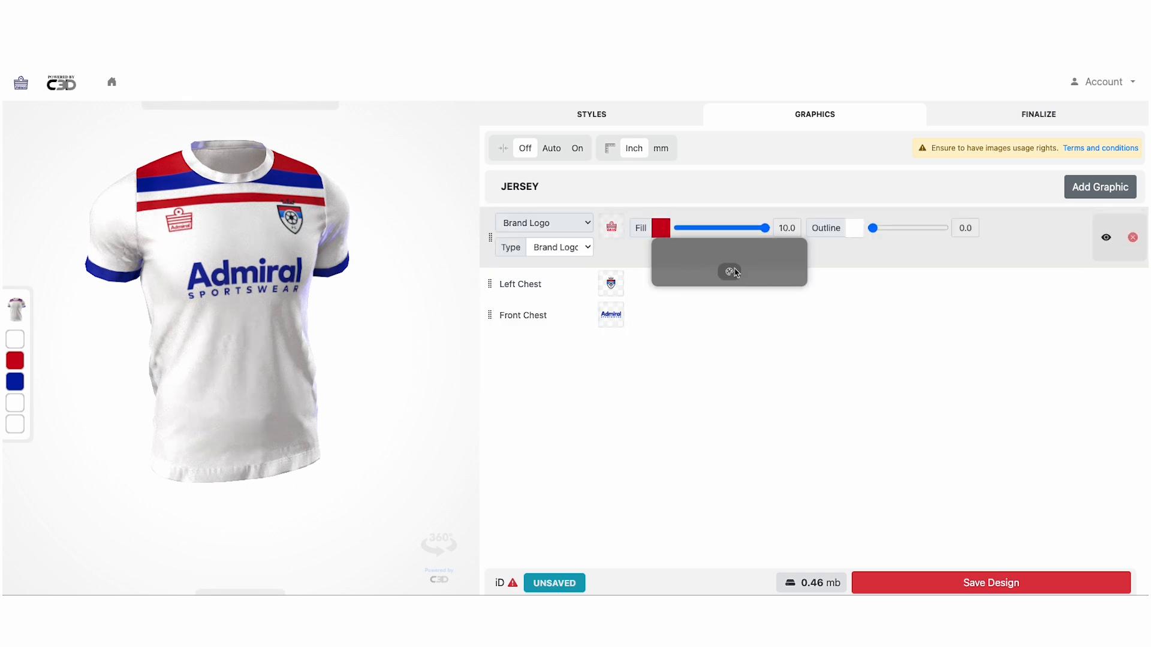
pyautogui.click(730, 270)
pyautogui.click(577, 158)
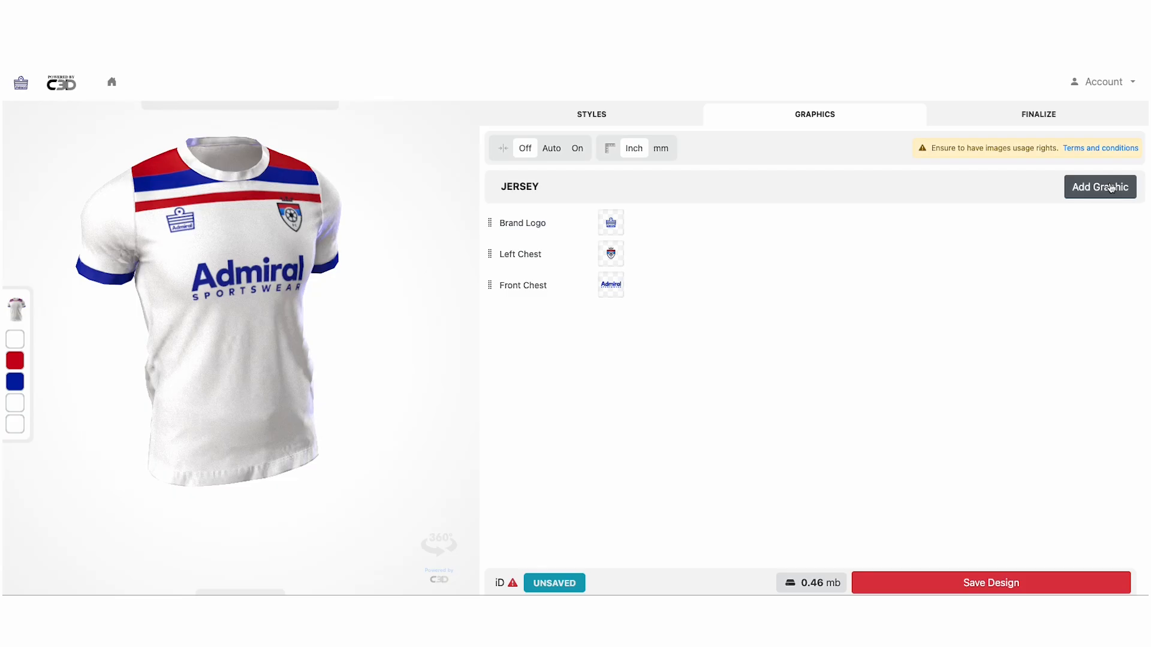
# Add a Front panel graphic layer using PATTERN.png
pyautogui.click(1105, 189)
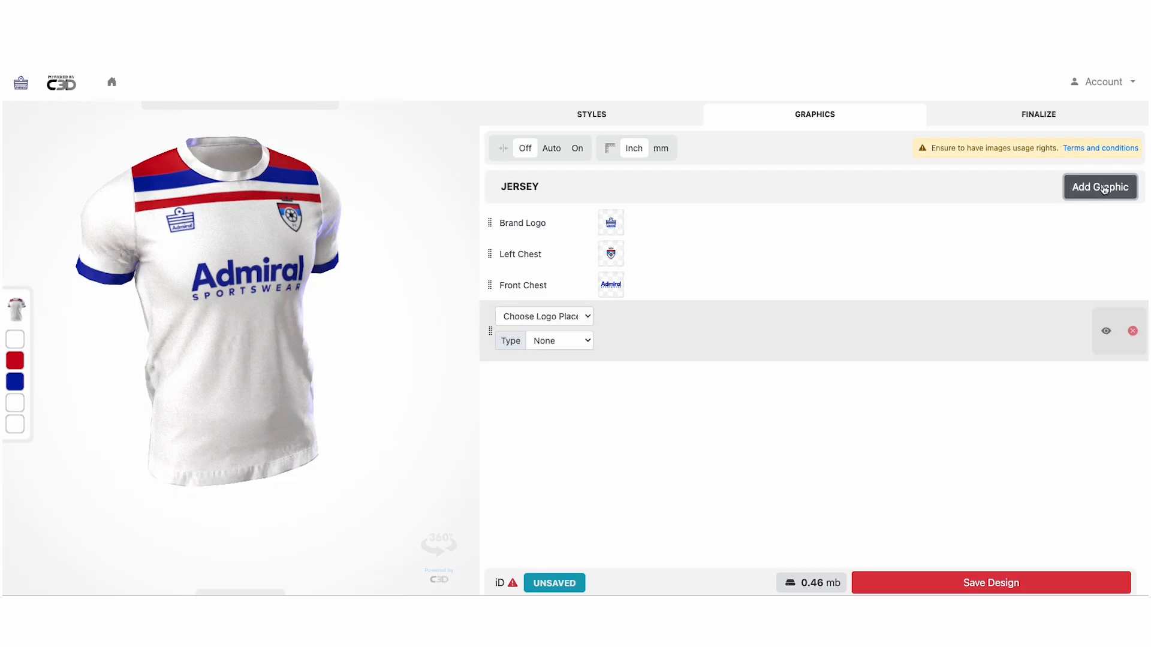
pyautogui.click(572, 321)
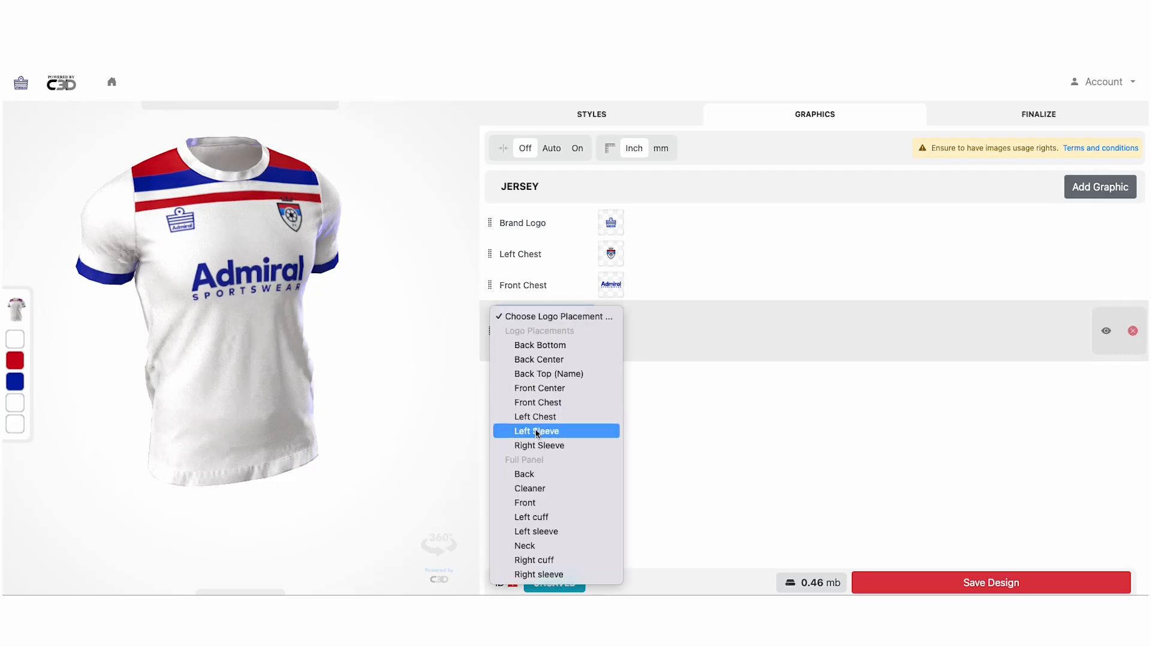
pyautogui.click(548, 504)
pyautogui.click(561, 342)
pyautogui.click(557, 337)
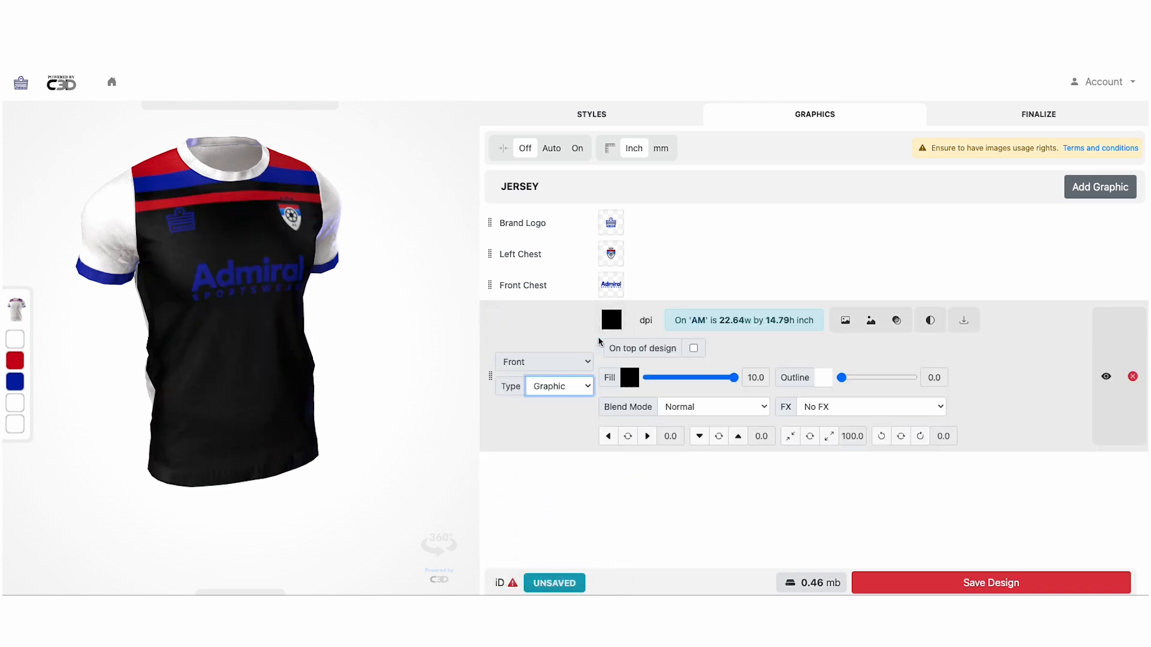
pyautogui.click(624, 322)
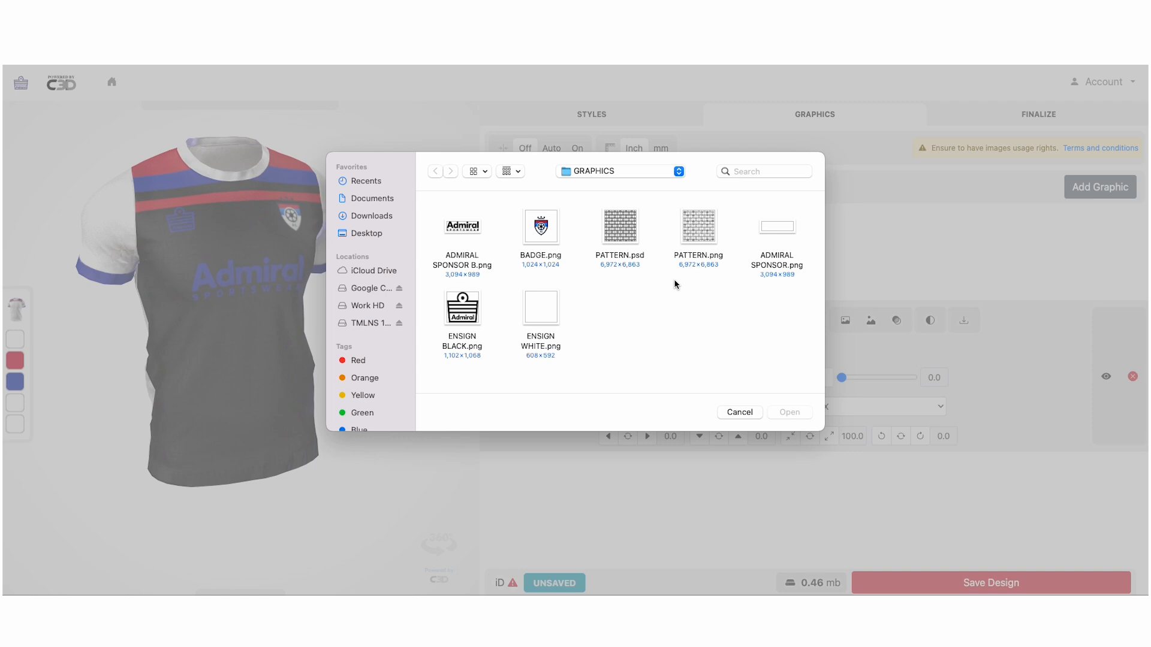
pyautogui.click(711, 230)
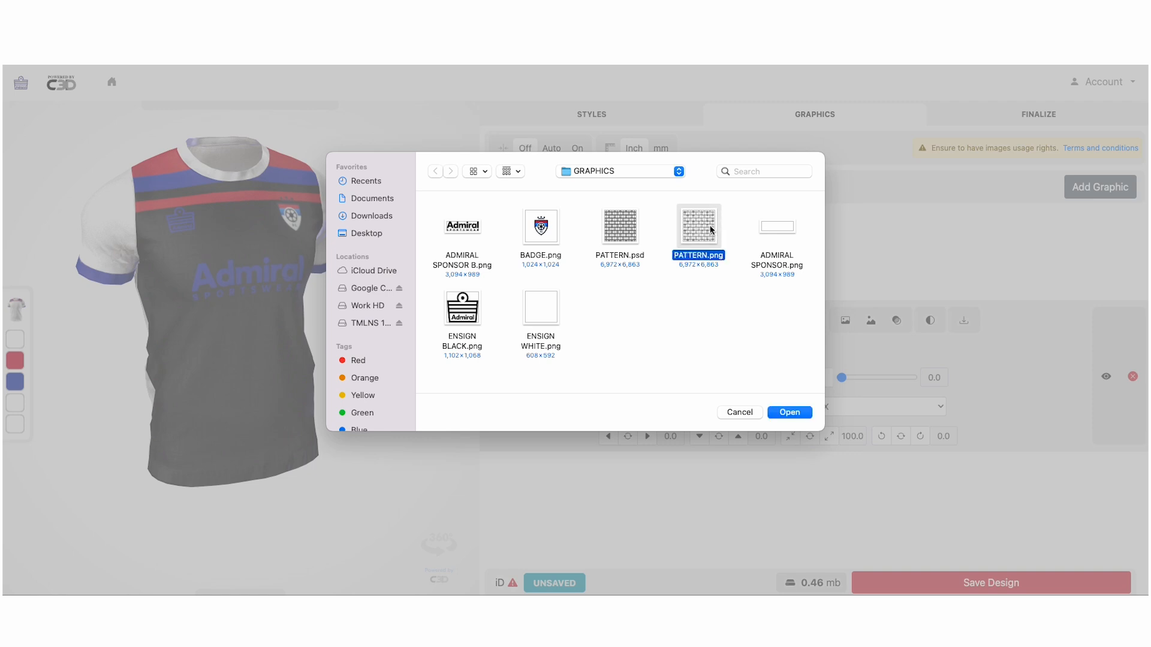
pyautogui.click(799, 413)
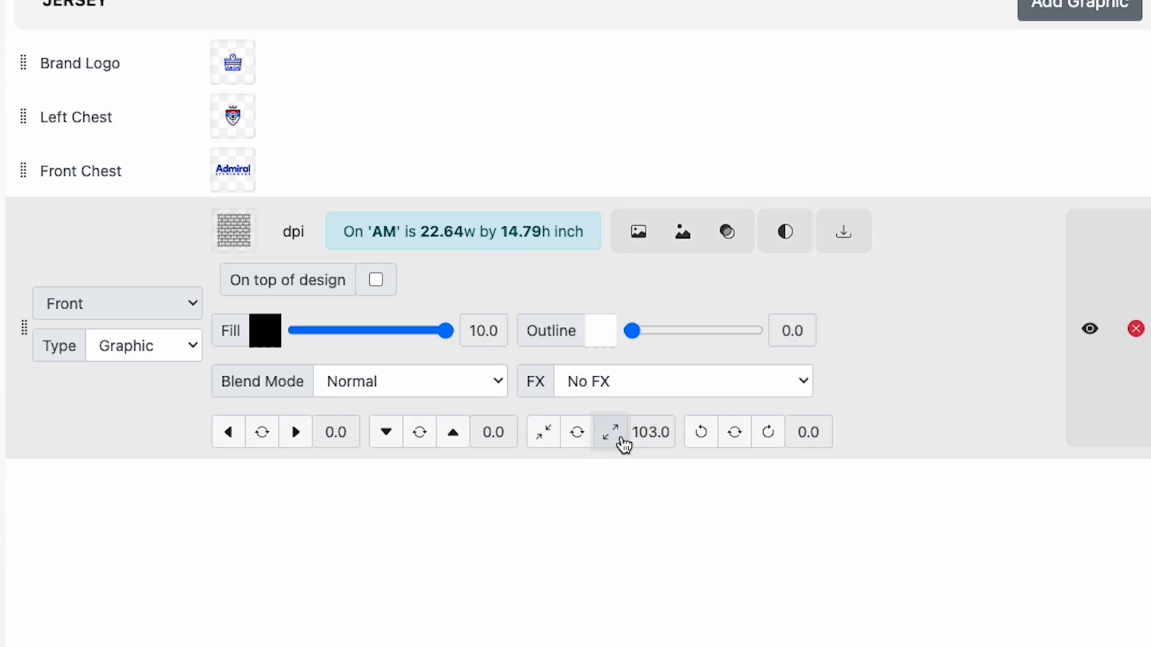
# Scale the pattern to 132, rotate it -10 degrees, and fade it to a faint watermark
pyautogui.click(621, 442)
pyautogui.click(621, 442)
pyautogui.click(621, 442)
pyautogui.click(621, 442)
pyautogui.click(621, 442)
pyautogui.click(621, 442)
pyautogui.click(622, 442)
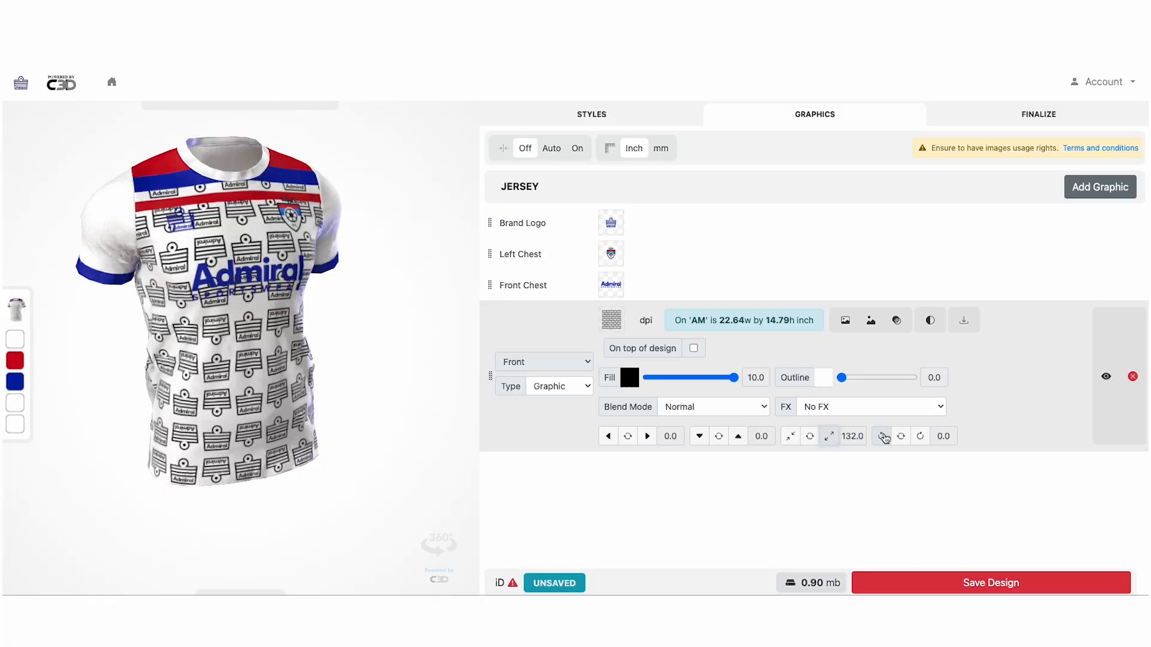
pyautogui.click(702, 436)
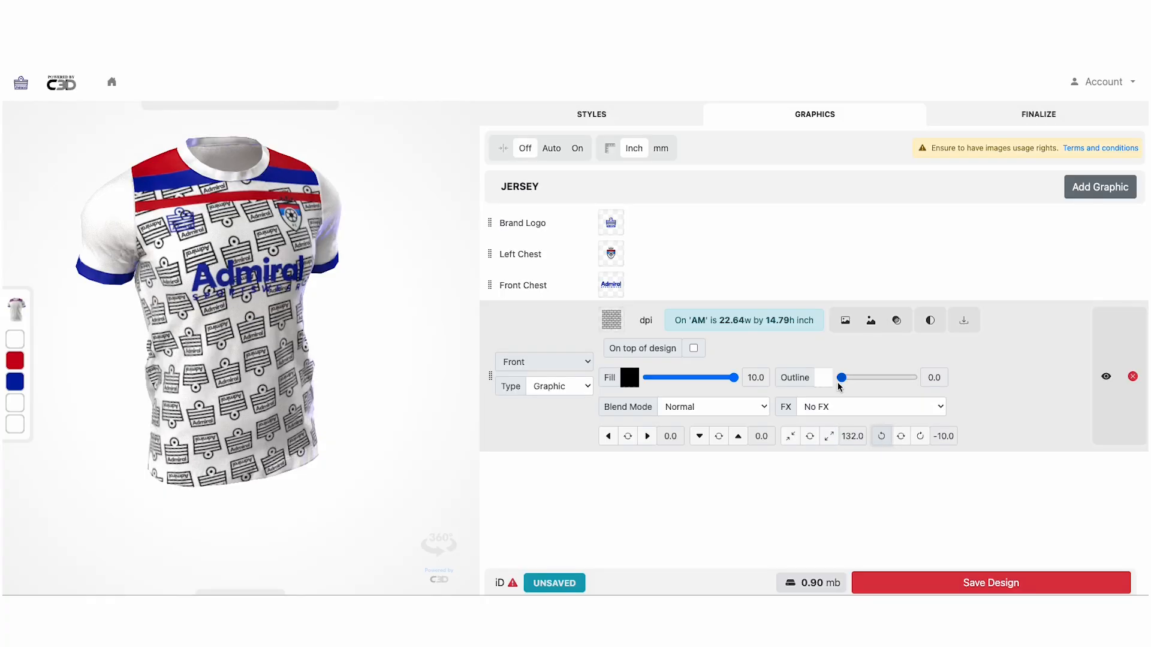
pyautogui.click(656, 378)
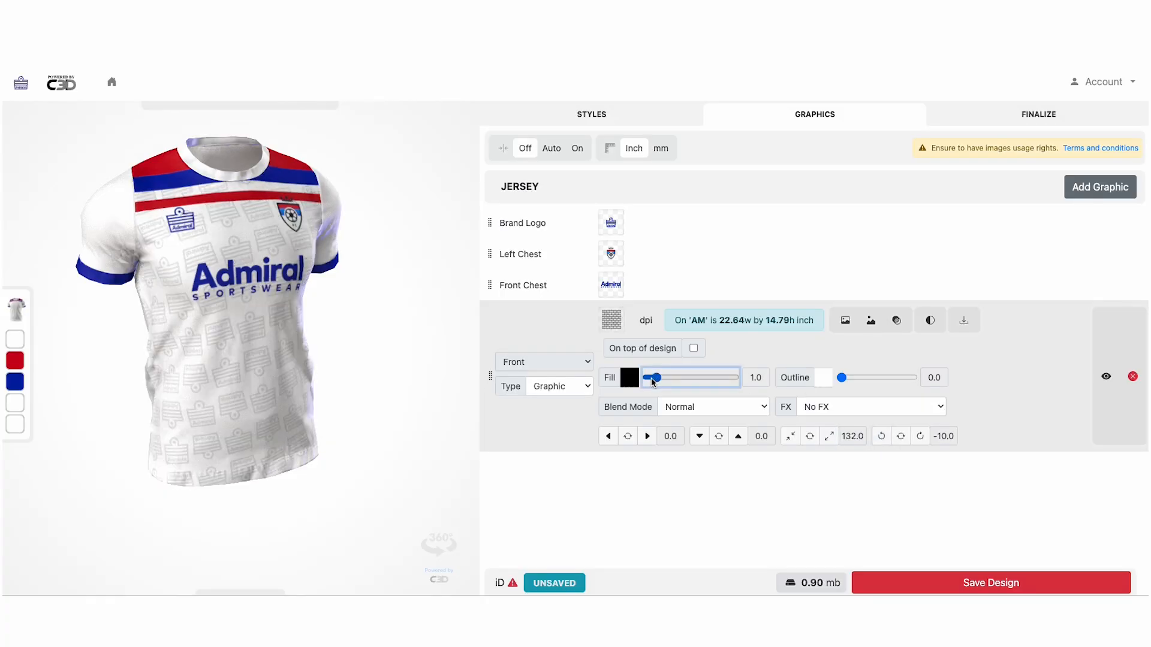
pyautogui.moveTo(248, 277); pyautogui.dragTo(216, 272)
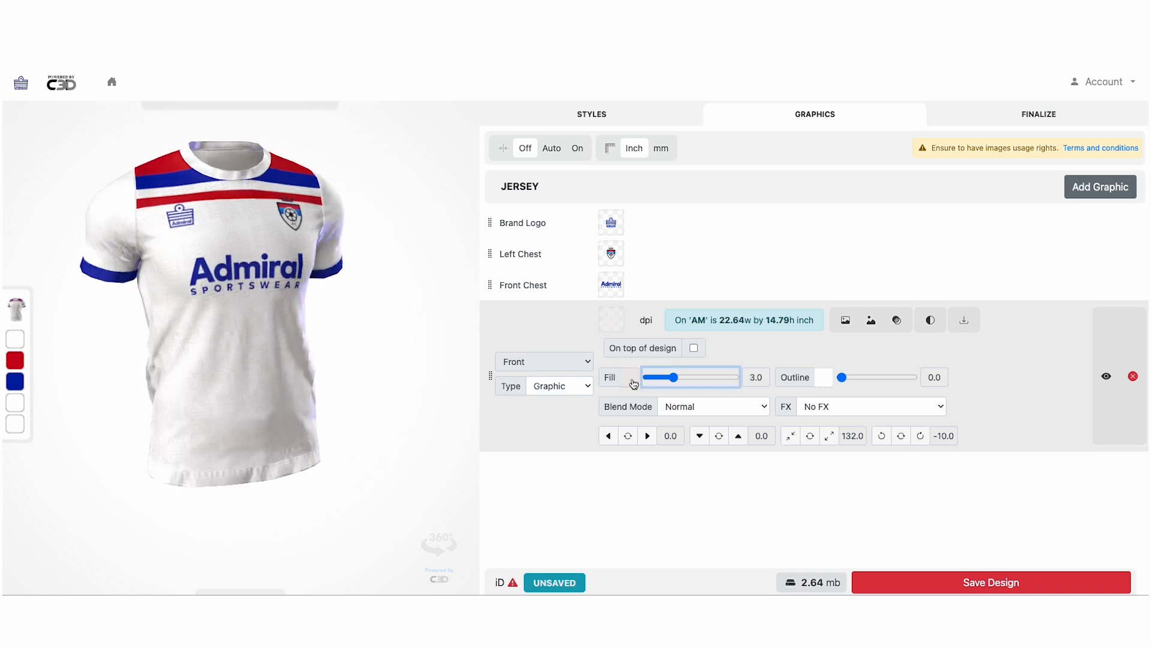
# Darken the pattern colour slightly and turn the jersey to show its back
pyautogui.click(633, 381)
pyautogui.press('capslock')
pyautogui.moveTo(494, 397); pyautogui.dragTo(494, 398)
pyautogui.click(591, 576)
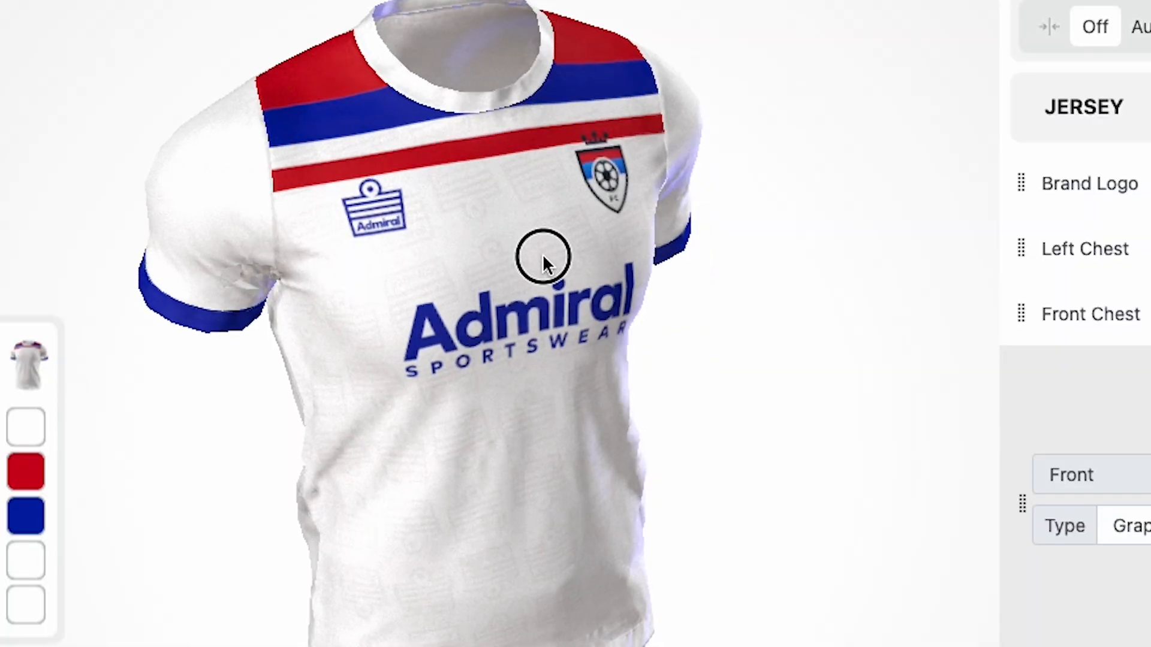
pyautogui.moveTo(262, 258); pyautogui.dragTo(291, 239)
pyautogui.moveTo(602, 216); pyautogui.dragTo(424, 223)
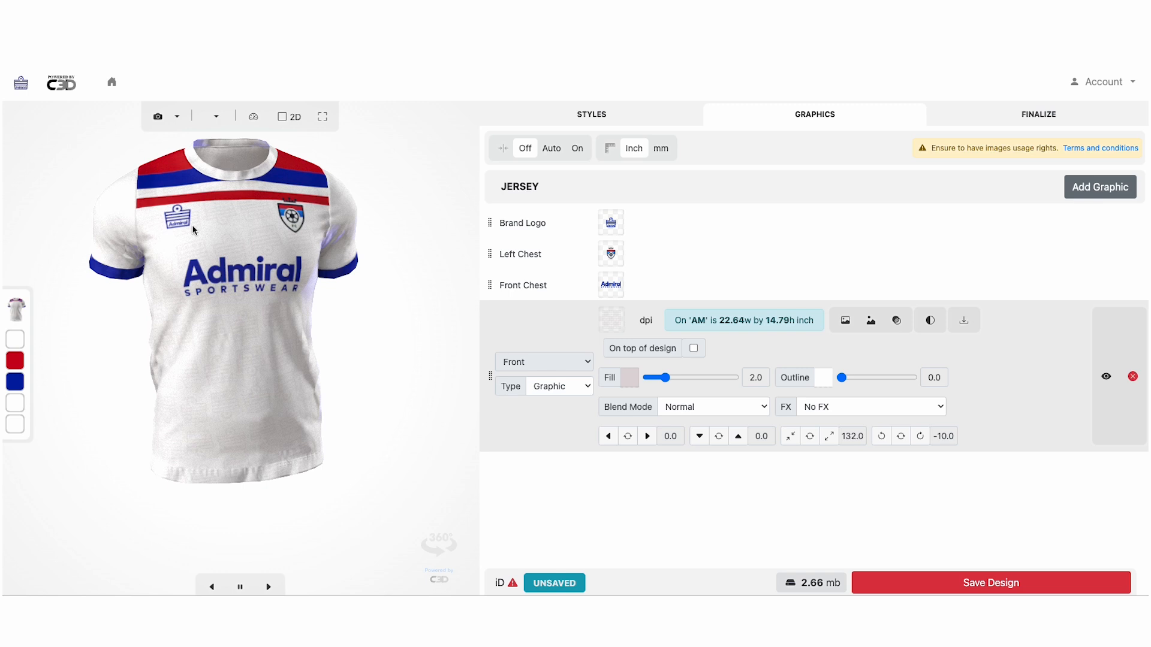
pyautogui.moveTo(182, 224); pyautogui.dragTo(408, 216)
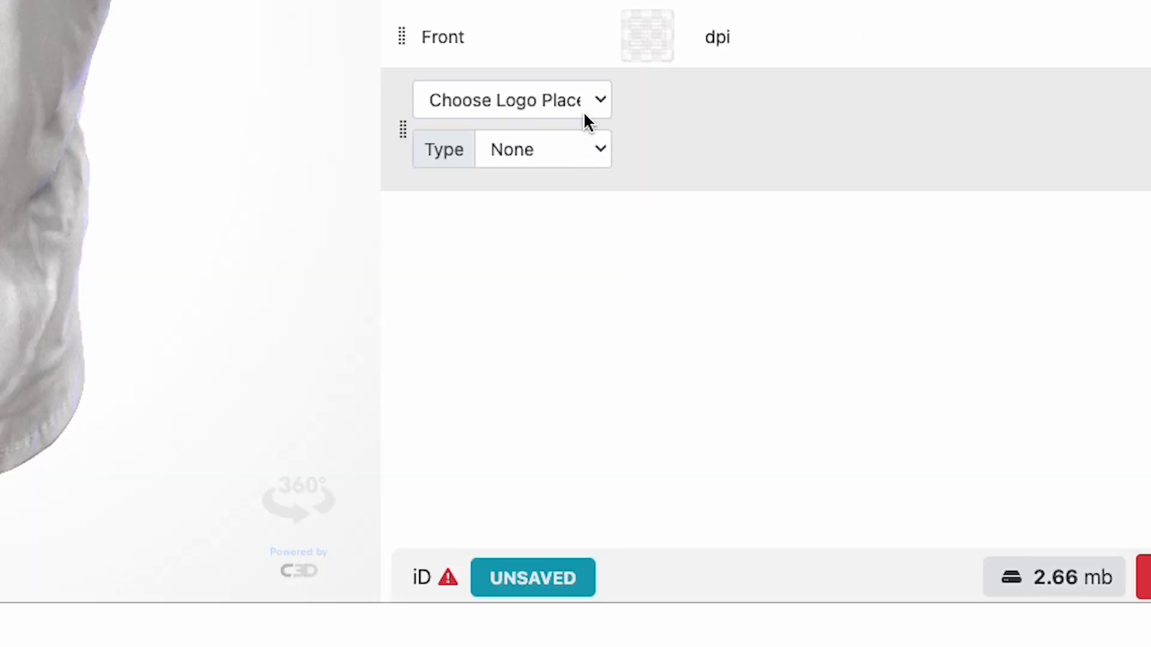
# Set the blank layer to the whole Back panel as an image graphic
pyautogui.click(585, 108)
pyautogui.click(528, 429)
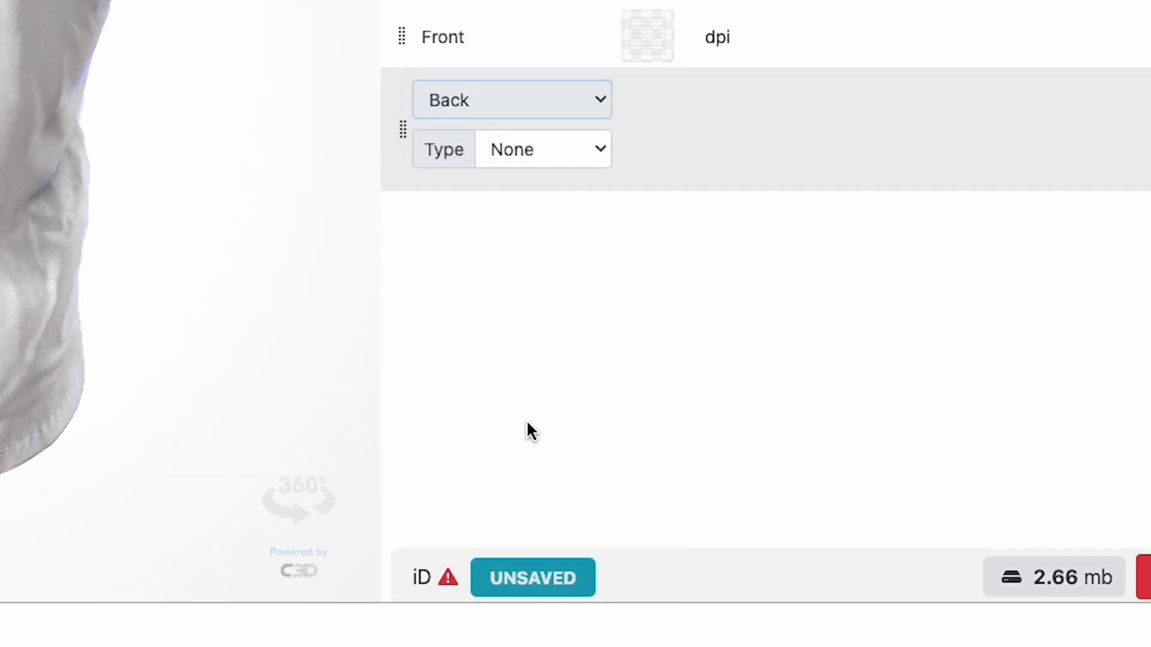
pyautogui.click(564, 151)
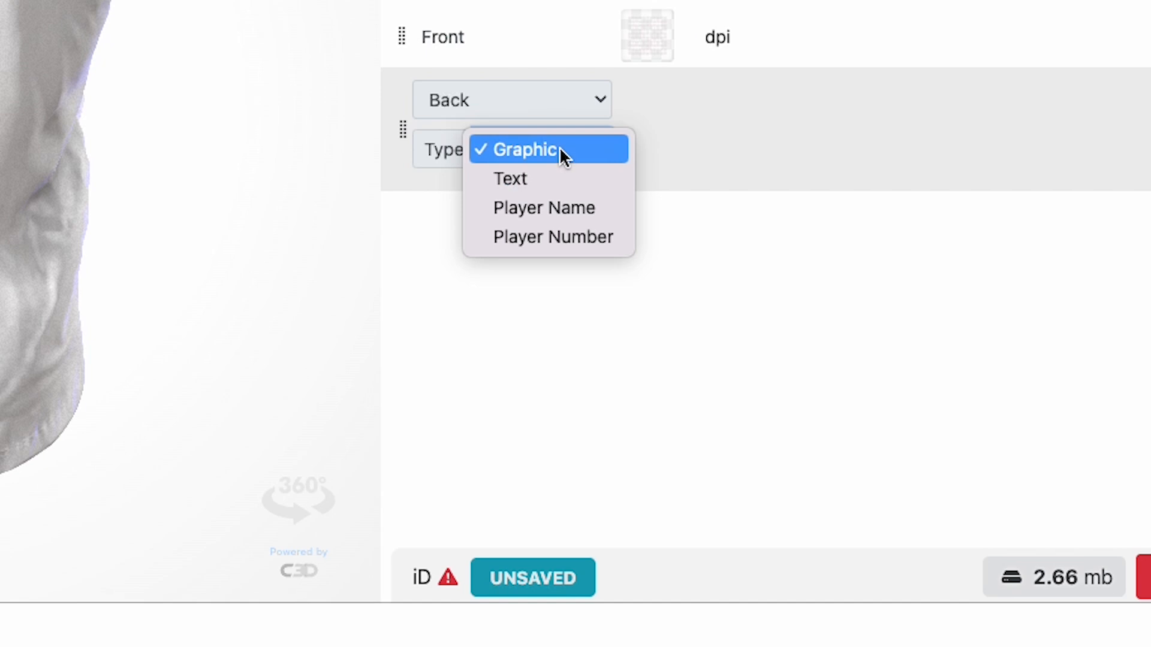
pyautogui.click(559, 146)
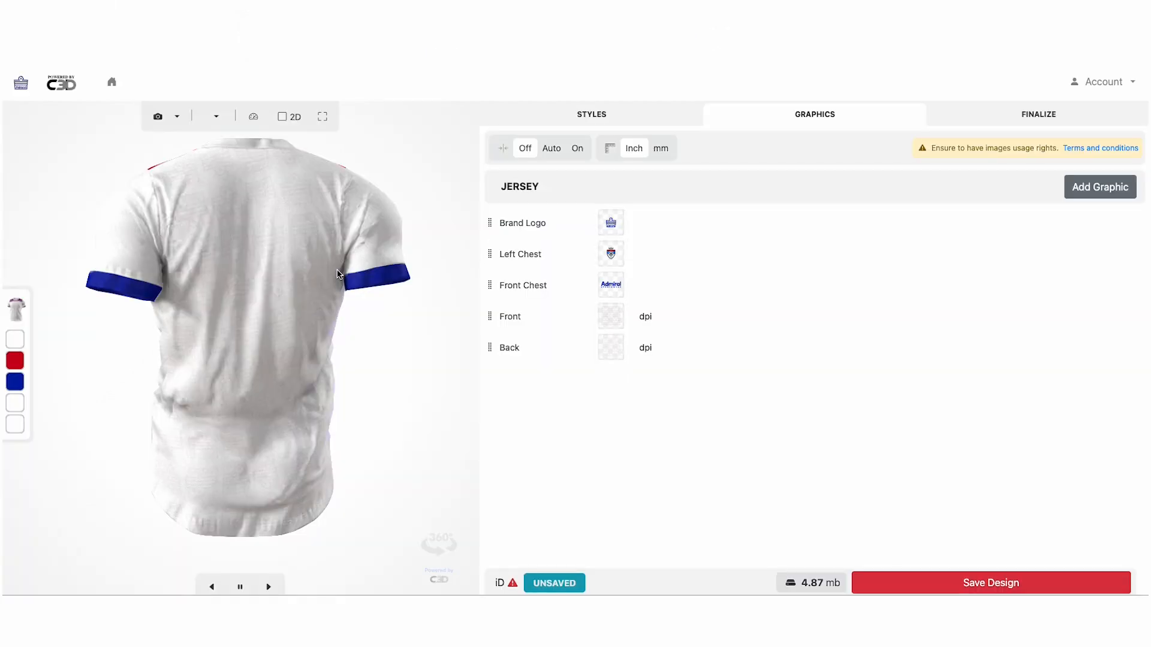
# Add a Player Name layer at Back Top (Name) in Tahoma font
pyautogui.click(1114, 187)
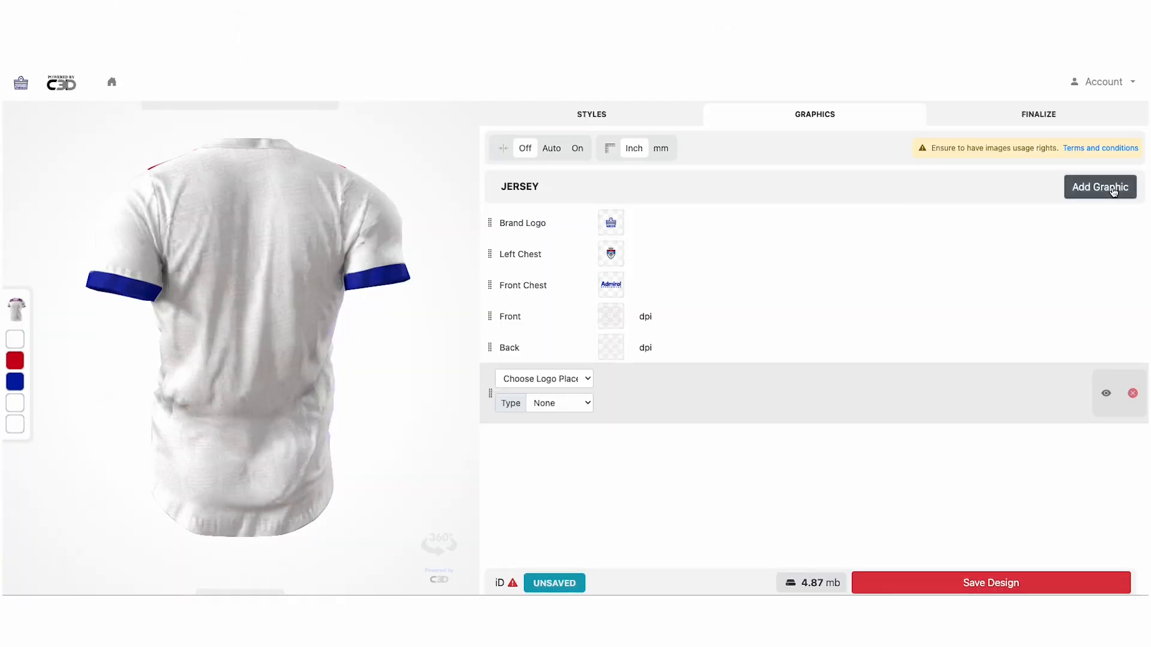
pyautogui.click(582, 380)
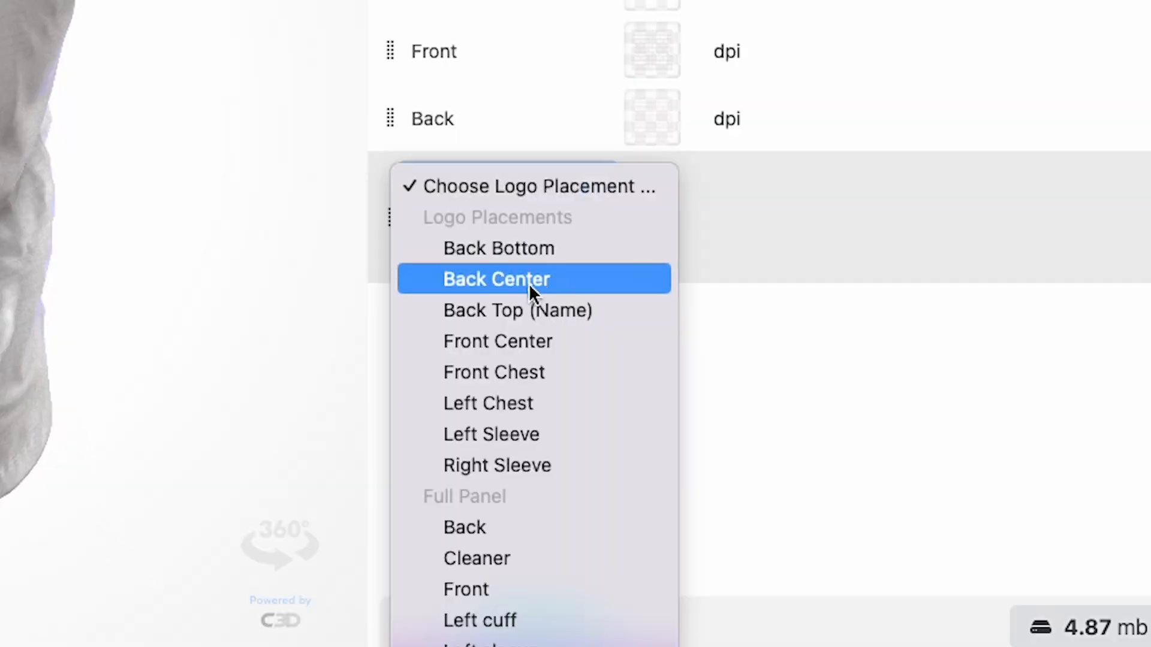
pyautogui.click(586, 307)
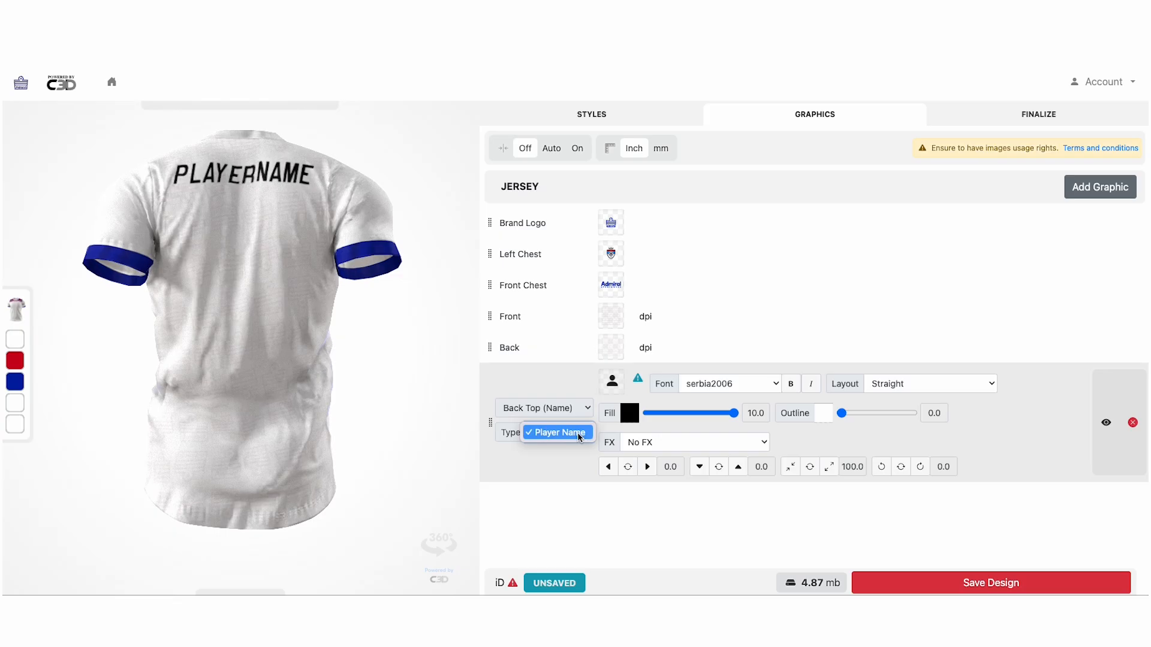
pyautogui.click(562, 431)
pyautogui.click(713, 385)
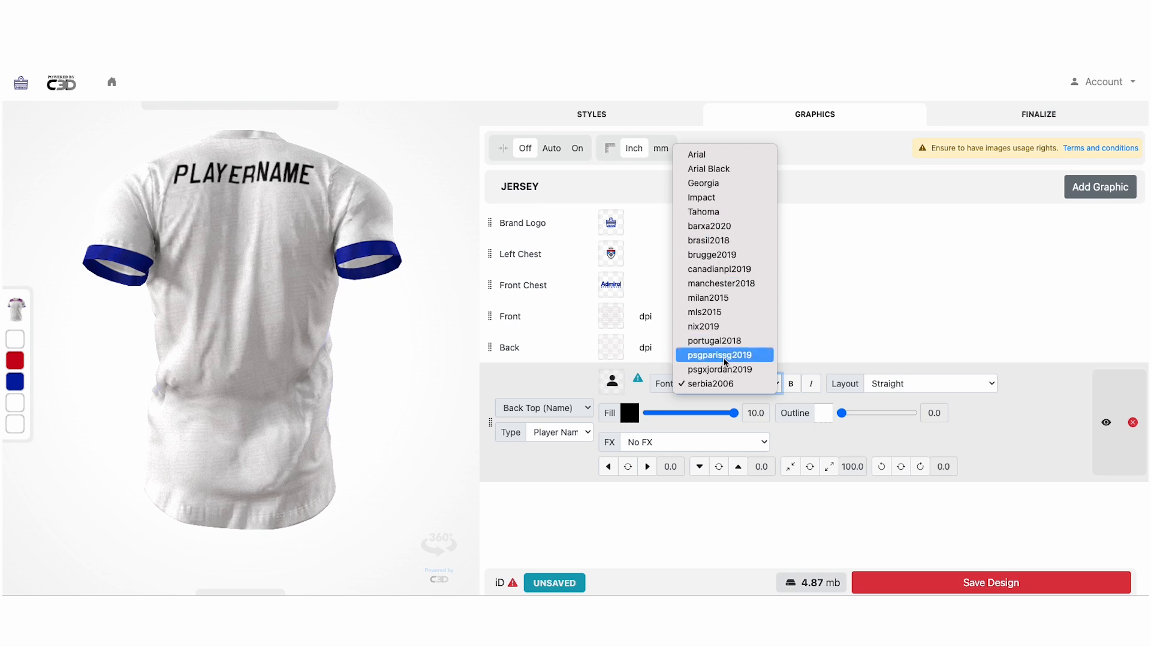
pyautogui.click(720, 214)
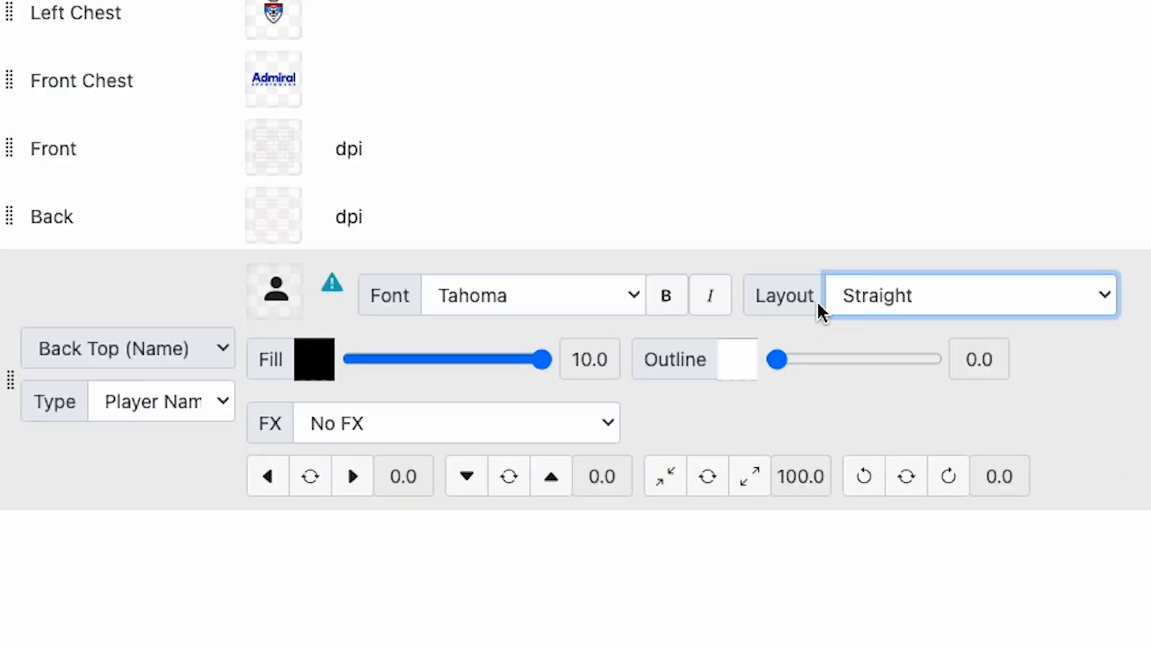
# Give the player name a Curved Up layout and a red fill
pyautogui.click(882, 388)
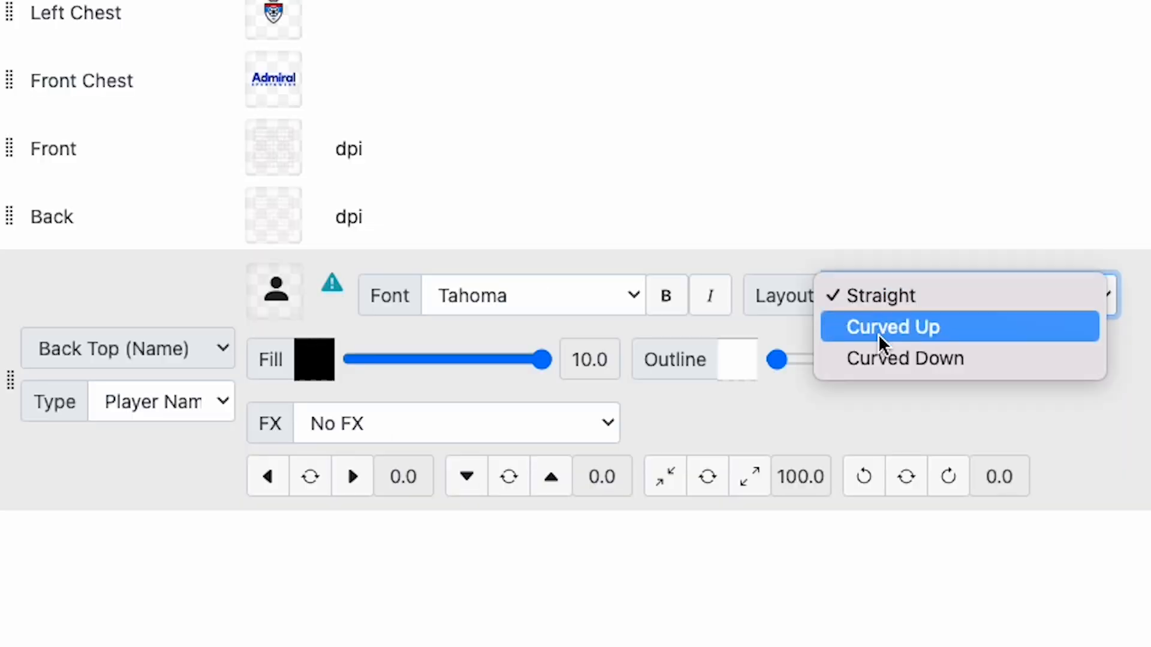
pyautogui.click(899, 322)
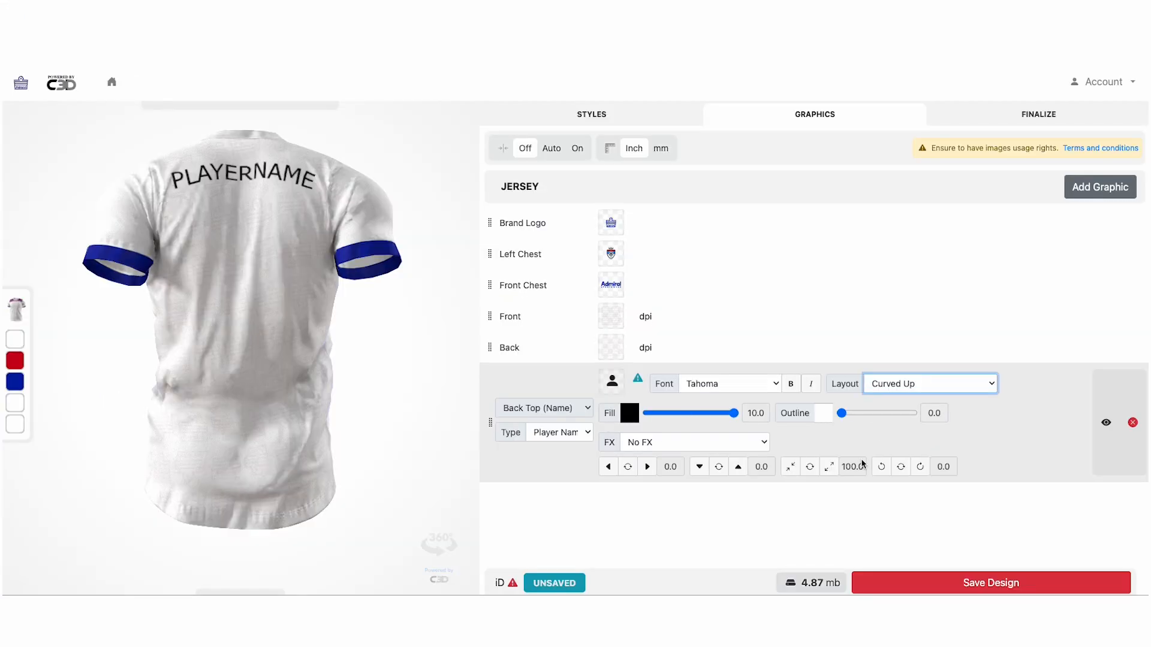
pyautogui.click(634, 414)
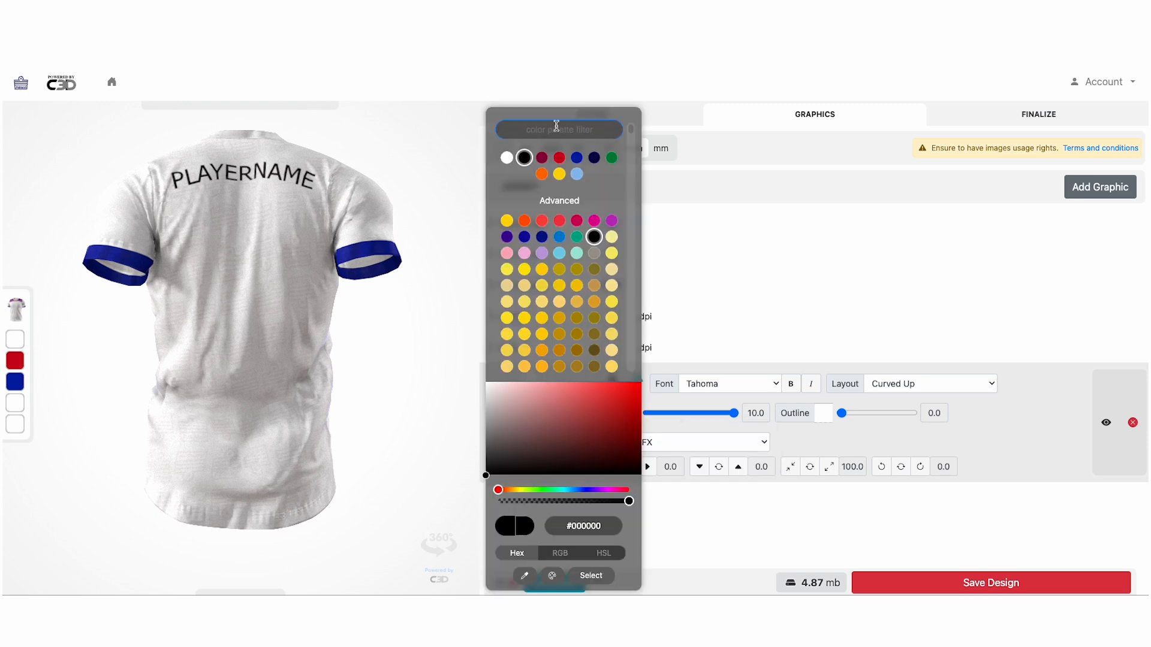
pyautogui.click(564, 157)
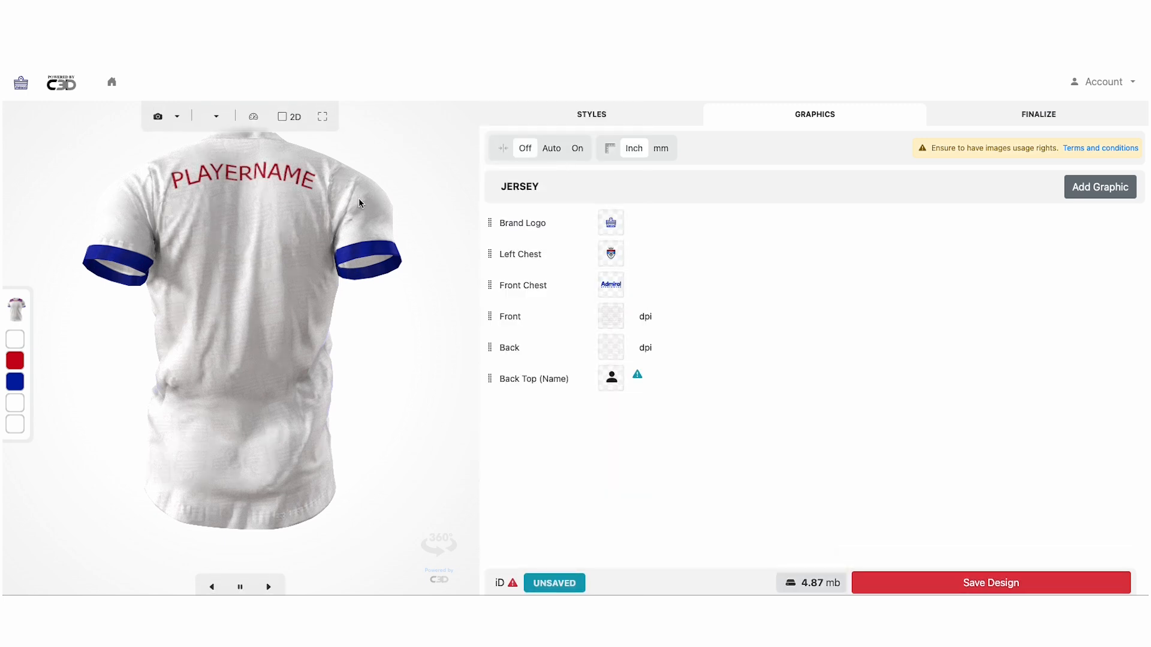
# Add a Player Number graphic at Back Center in Hero font
pyautogui.click(1087, 196)
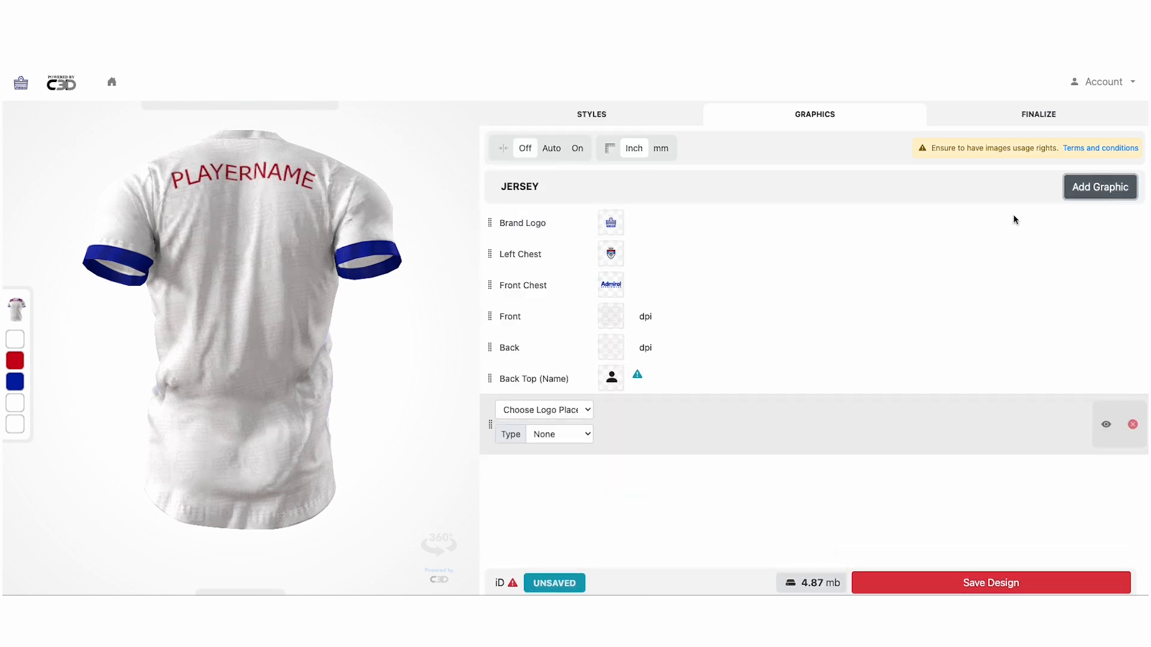
pyautogui.click(589, 411)
pyautogui.click(563, 453)
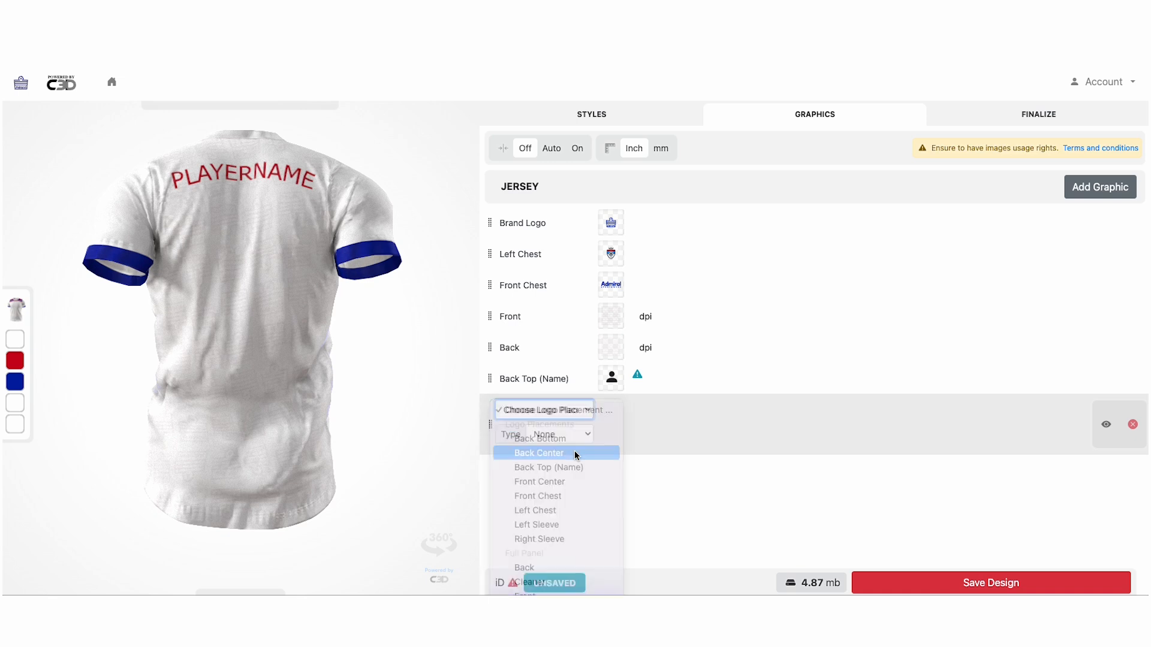
pyautogui.click(559, 439)
pyautogui.click(560, 451)
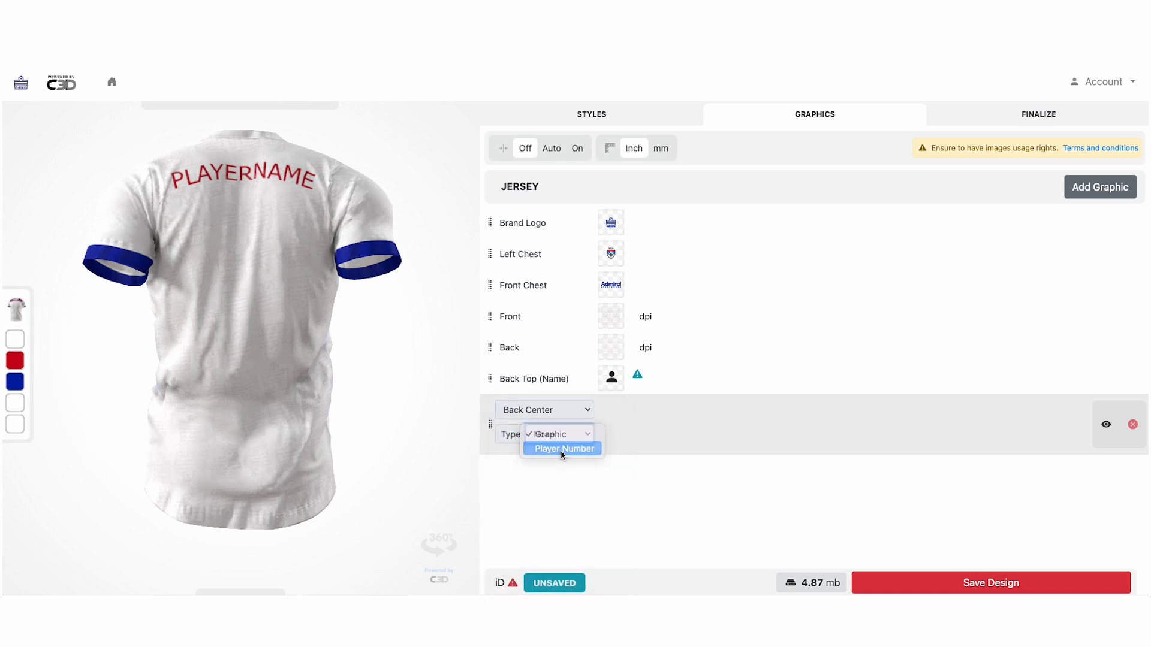
pyautogui.click(695, 463)
pyautogui.click(703, 561)
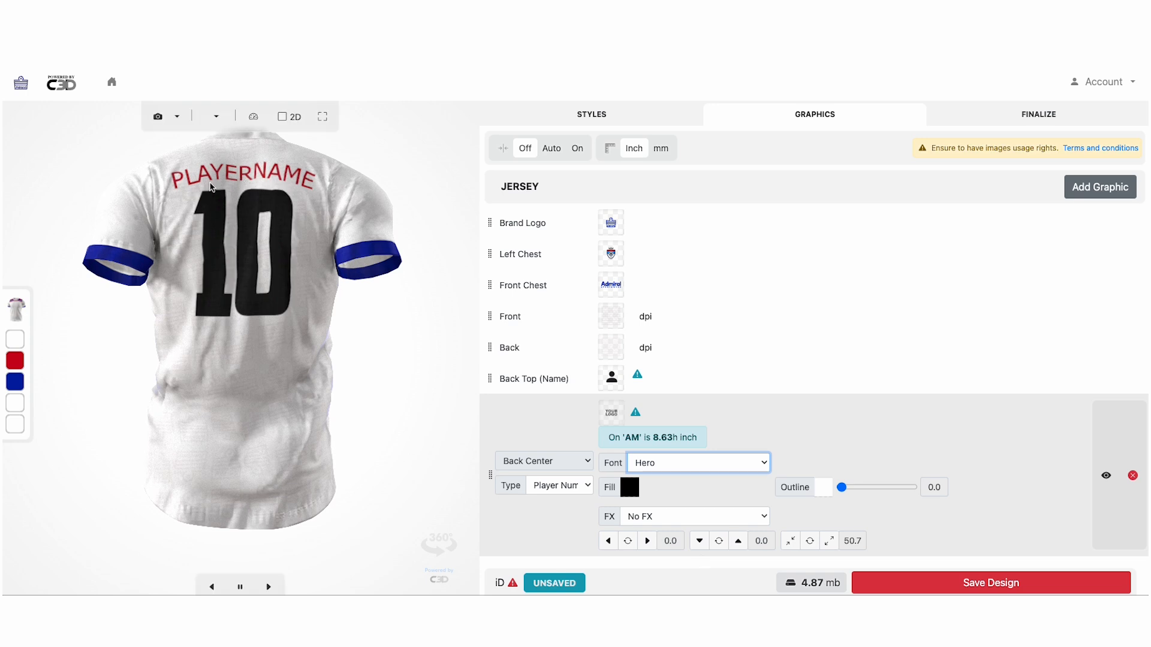
# Fill the number dark blue and apply the Halftone effect
pyautogui.click(630, 487)
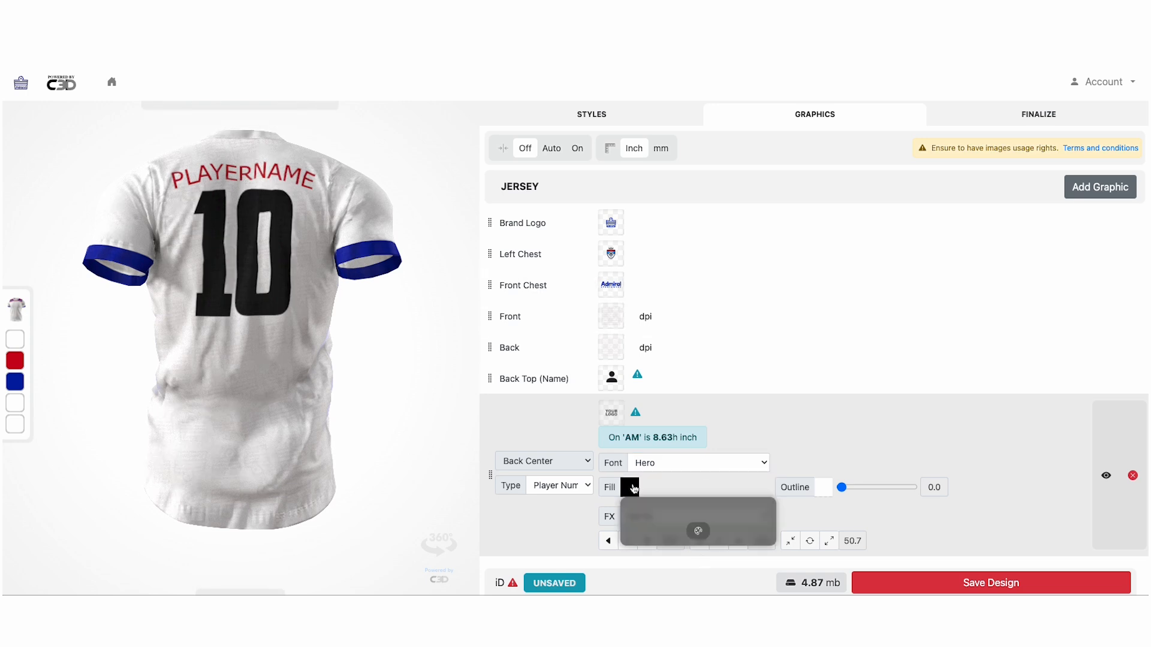
pyautogui.click(577, 158)
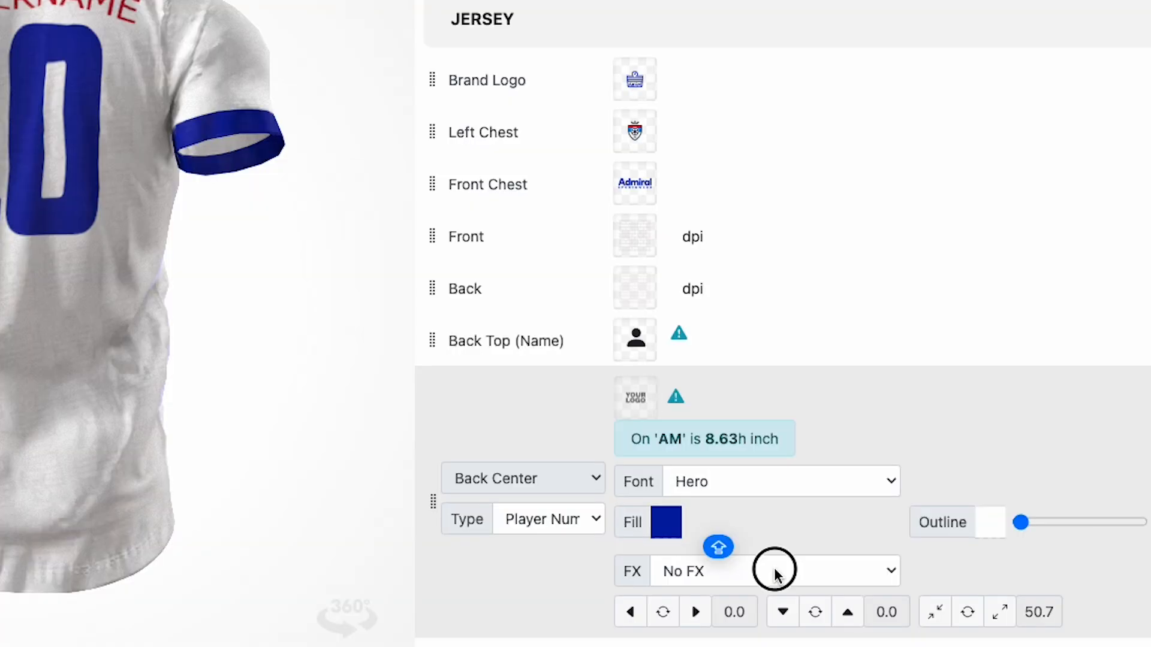
pyautogui.click(775, 572)
pyautogui.click(776, 574)
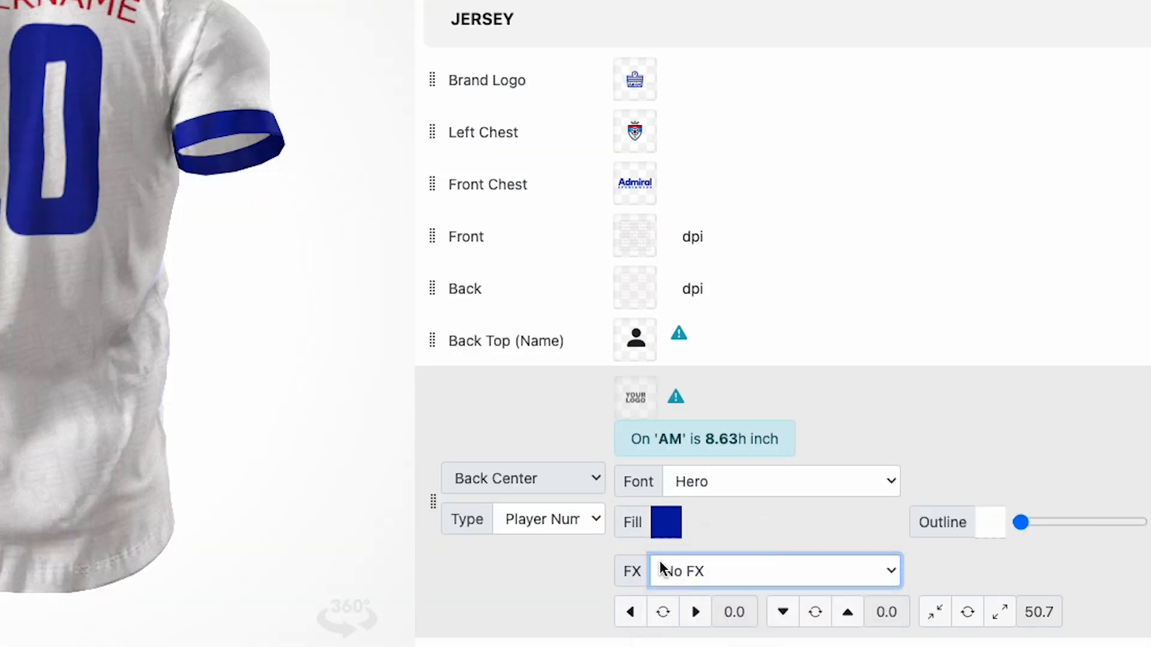
pyautogui.click(706, 571)
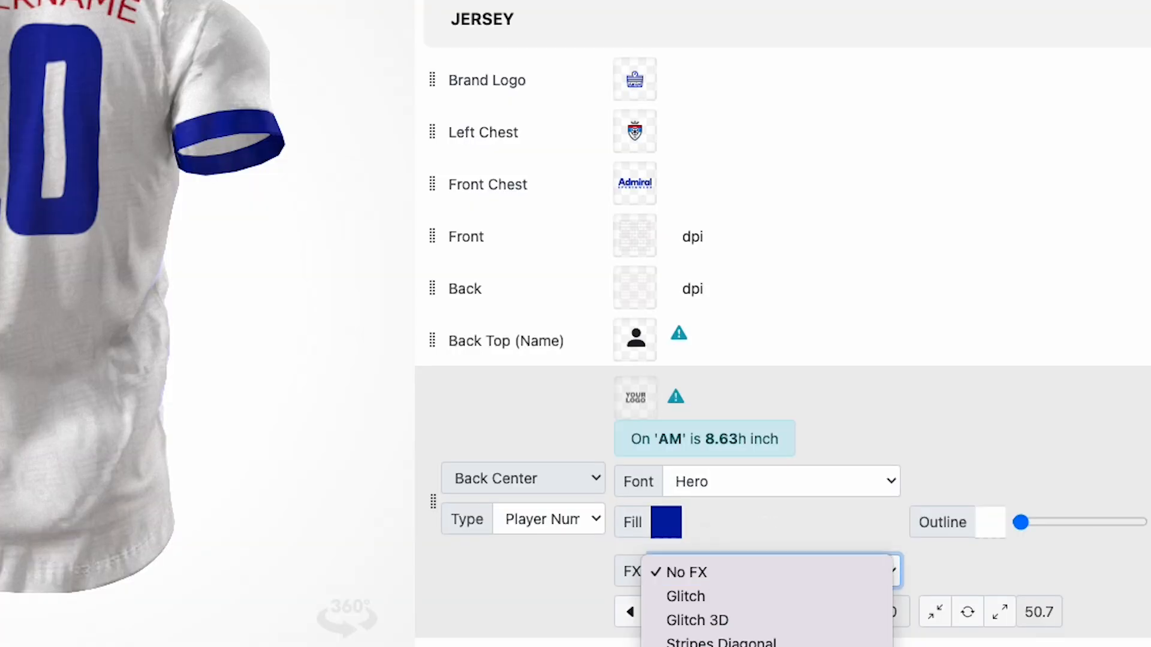
pyautogui.scroll(-5, 732, 560)
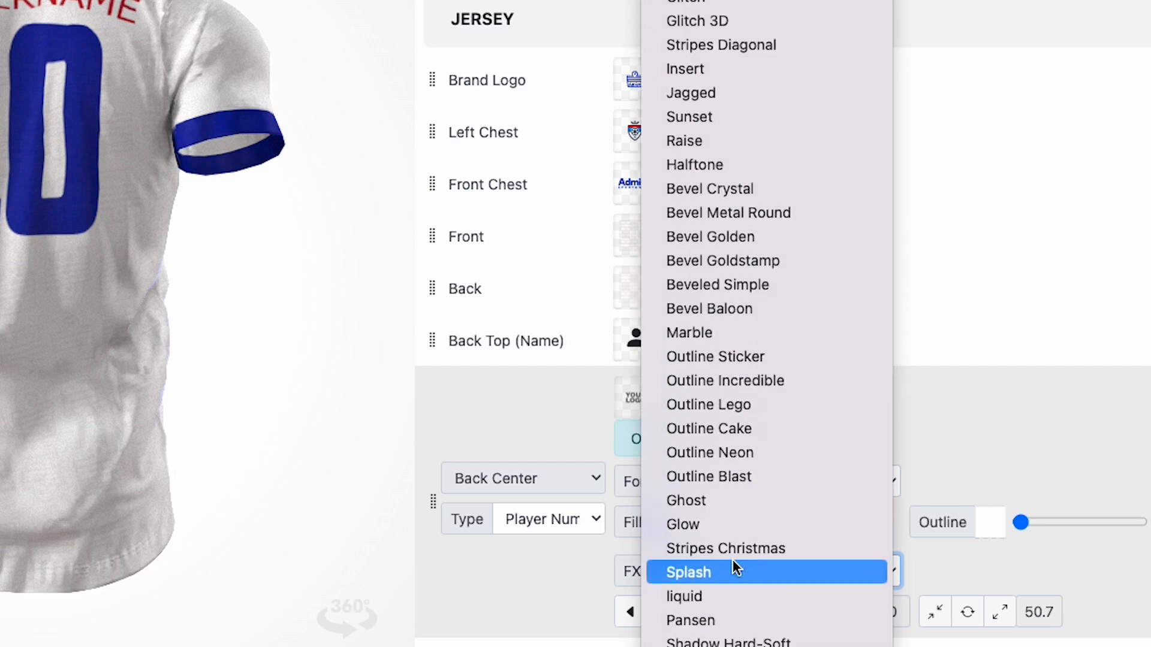
pyautogui.click(743, 171)
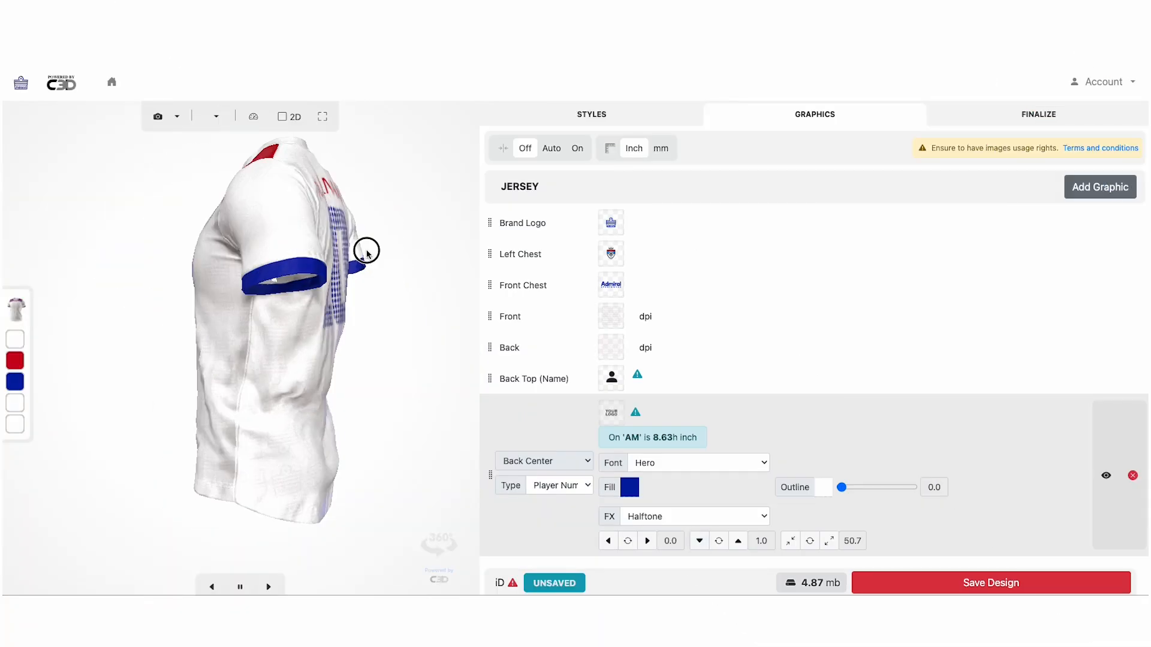
pyautogui.moveTo(408, 266); pyautogui.dragTo(218, 236)
pyautogui.moveTo(298, 231); pyautogui.dragTo(258, 230)
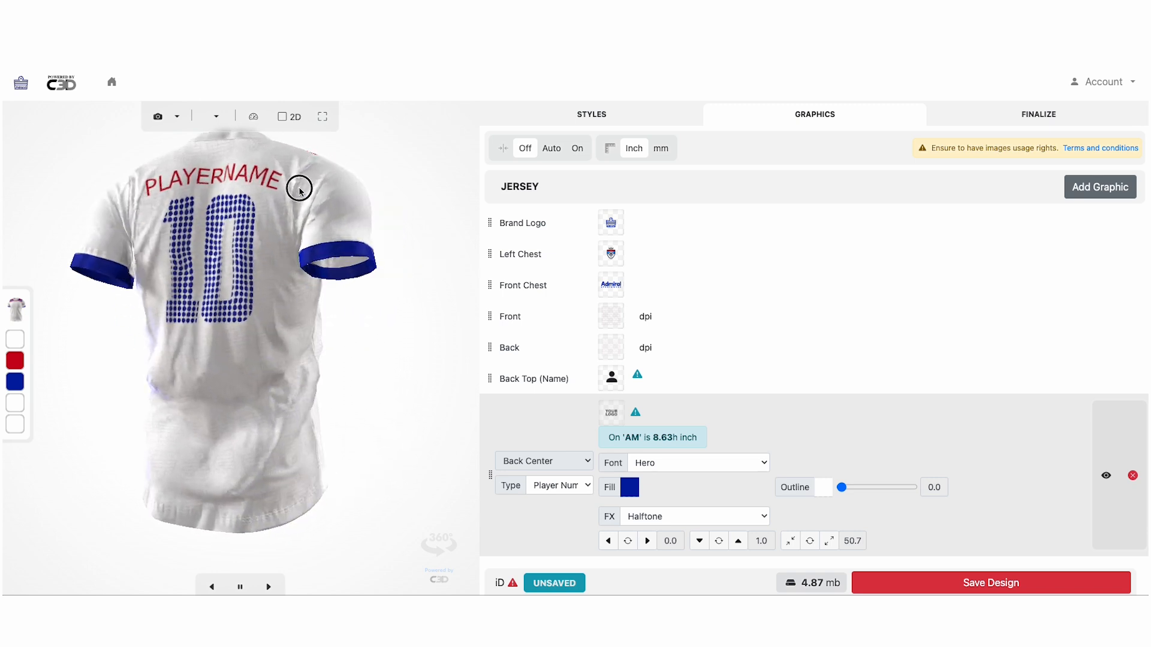
pyautogui.moveTo(300, 188); pyautogui.dragTo(109, 209)
pyautogui.moveTo(225, 212); pyautogui.dragTo(180, 214)
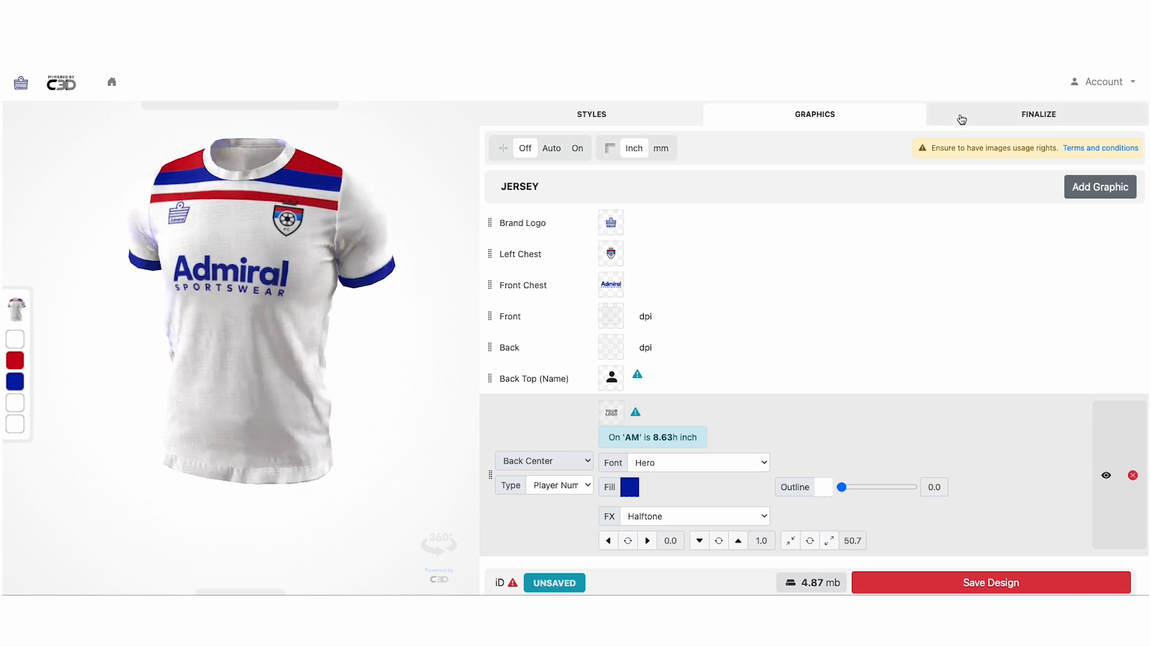
# Start the Finalize roster with a new member on team Admiral FC
pyautogui.click(1005, 120)
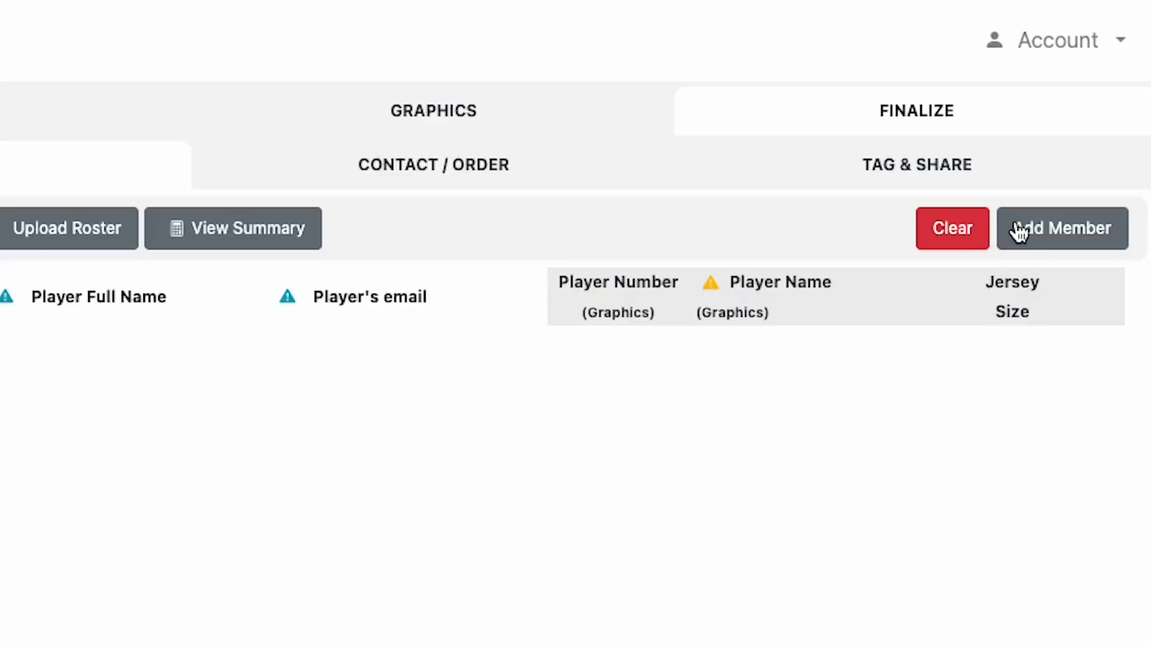
pyautogui.click(1086, 167)
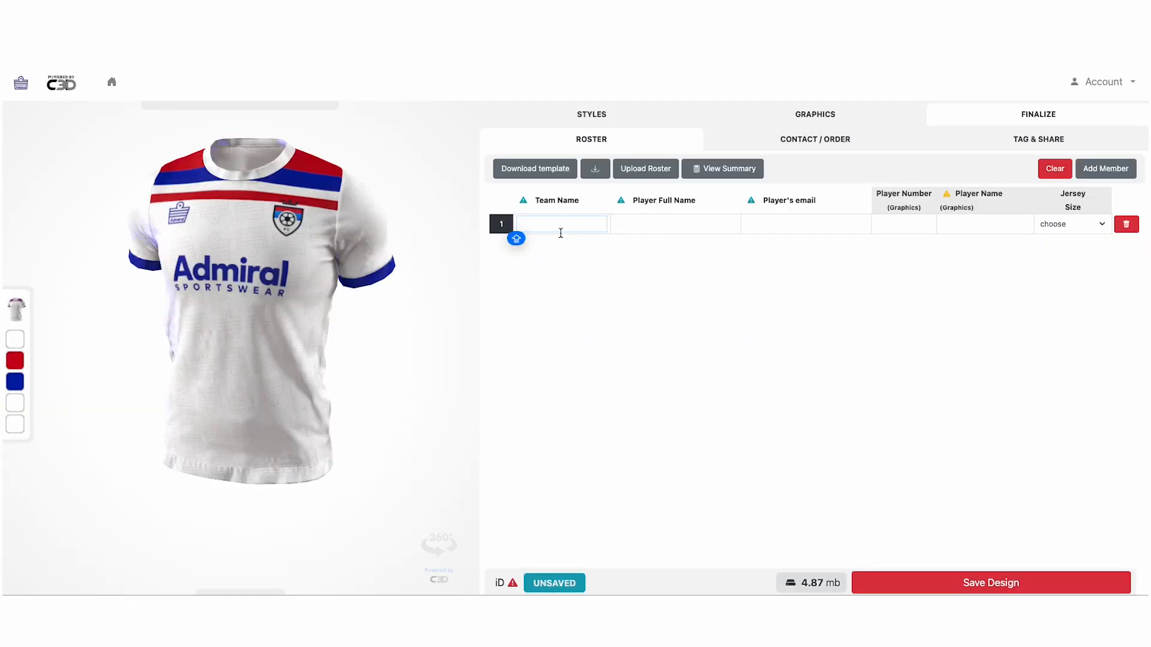
pyautogui.write('Admiral Fc')
pyautogui.press('BackSpace')
pyautogui.write('C')
pyautogui.click(672, 223)
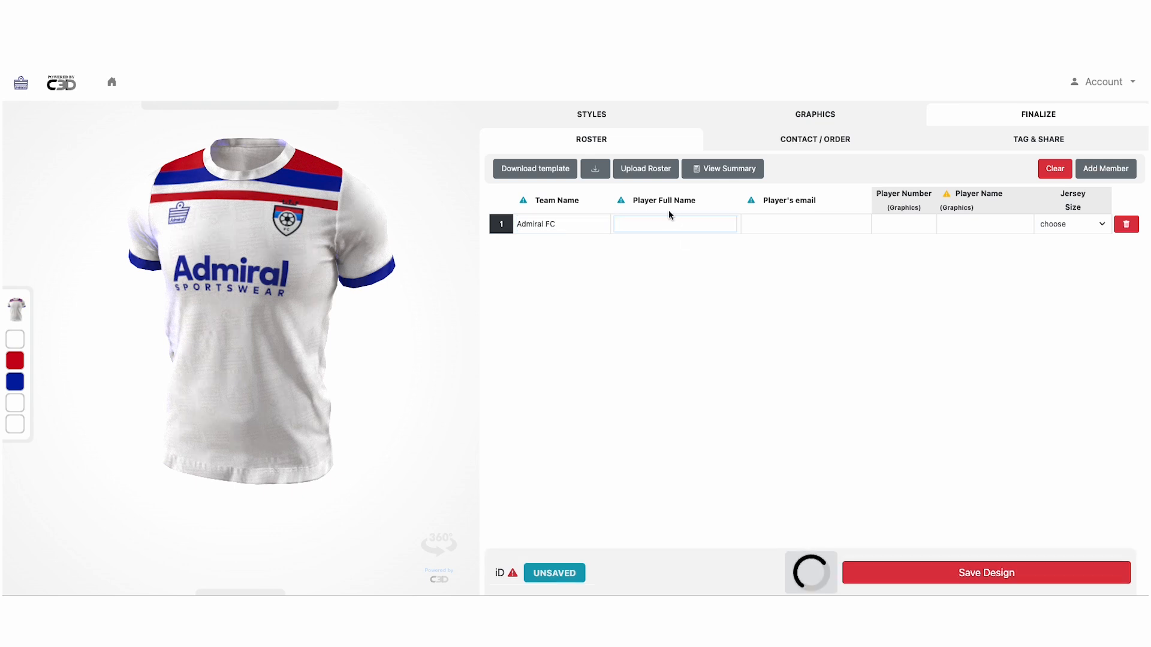
# Enter the player's full name, email, number 10, printed surname and size AL
pyautogui.click(773, 225)
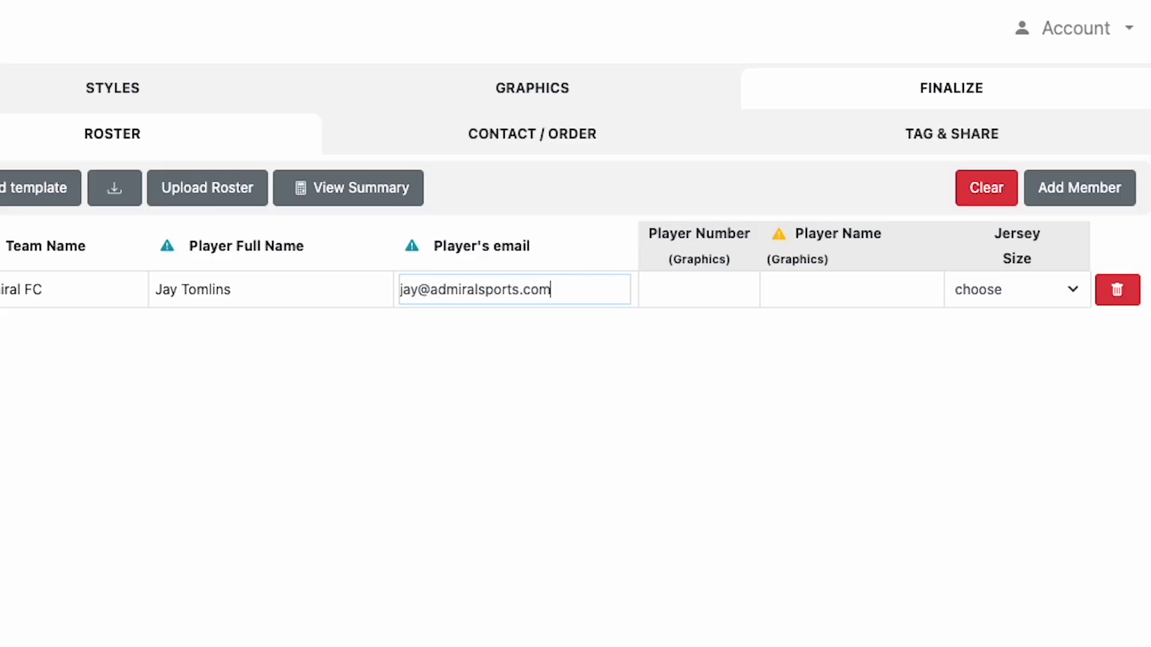
pyautogui.click(703, 282)
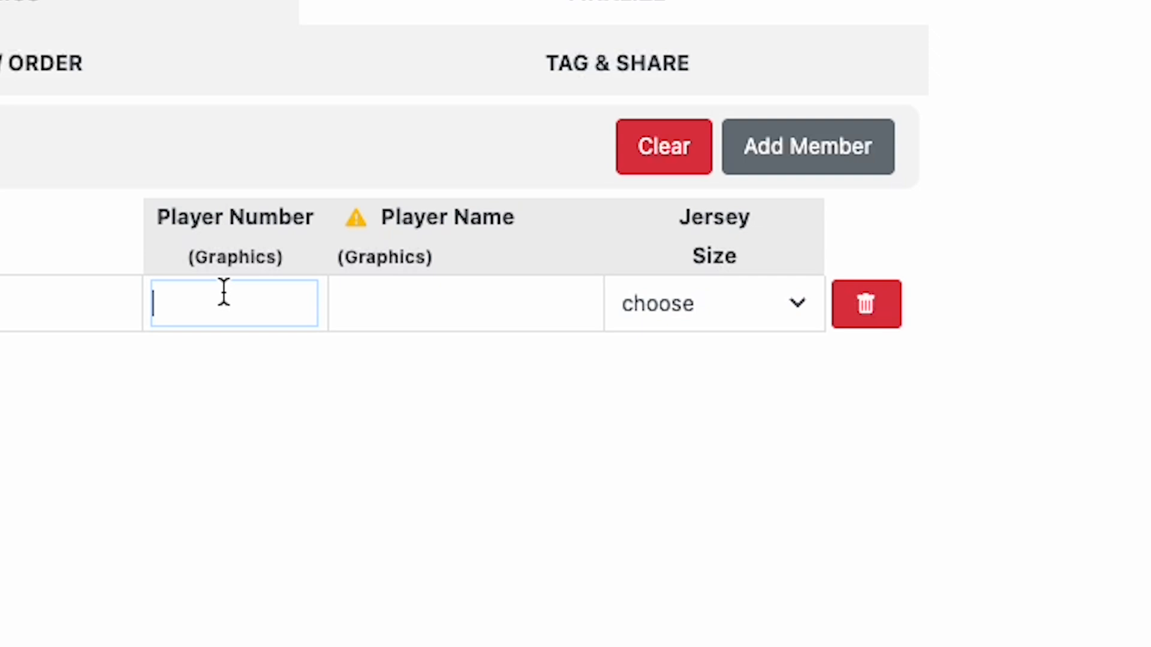
pyautogui.write('10')
pyautogui.click(452, 300)
pyautogui.write('TOMLINS')
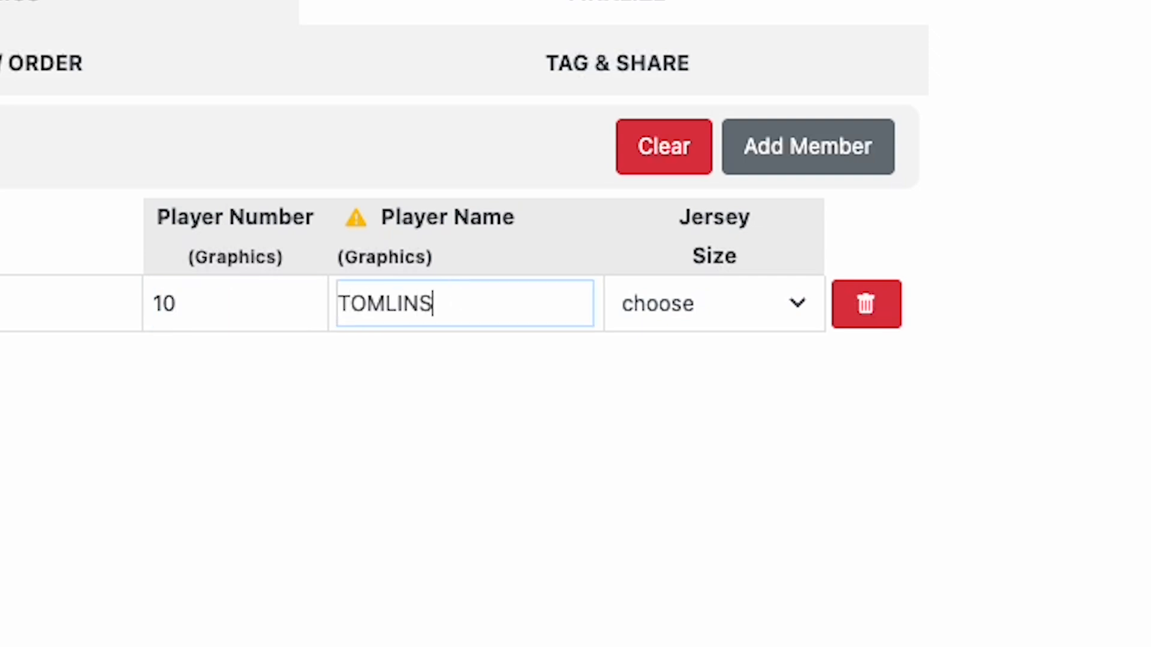
pyautogui.click(773, 303)
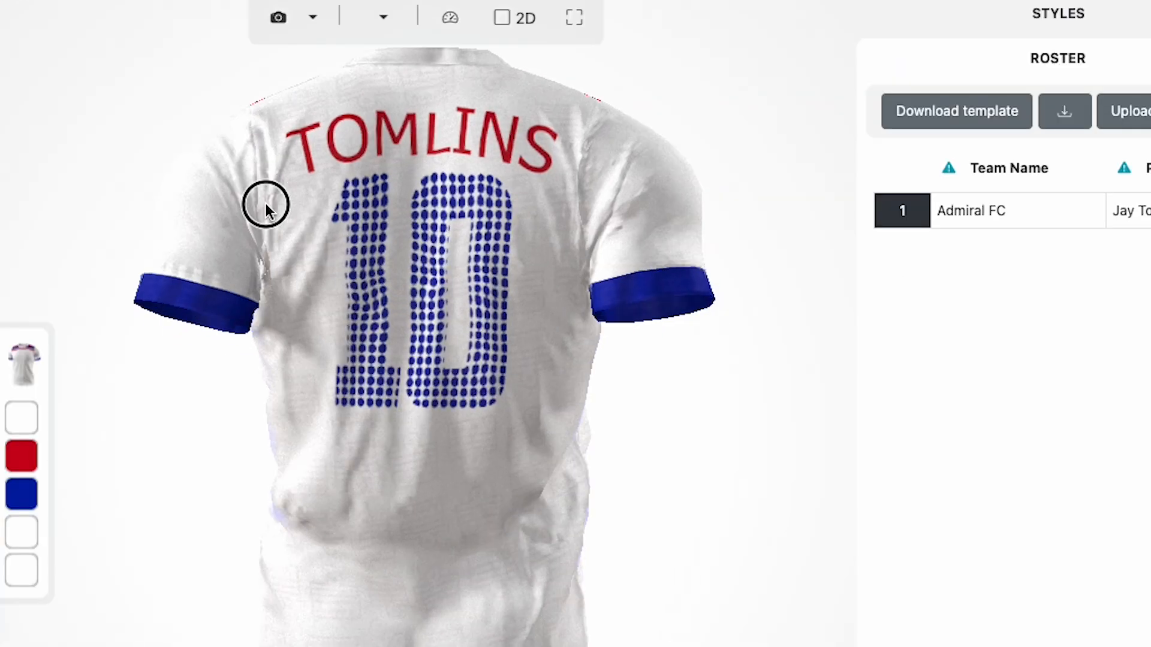
pyautogui.click(483, 198)
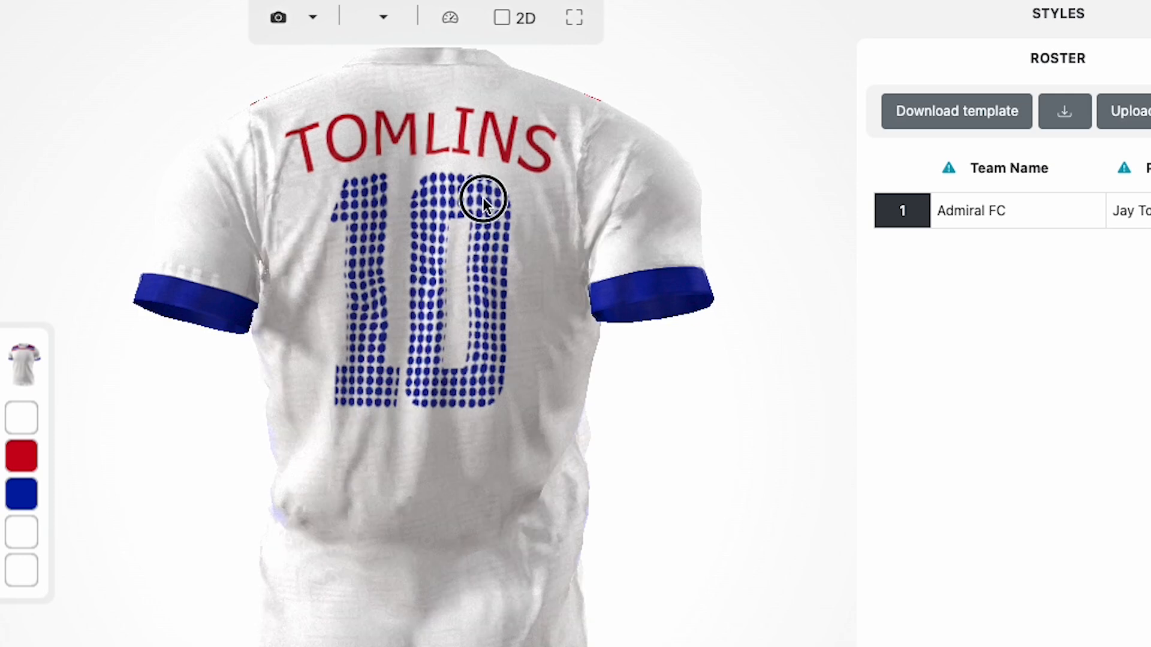
pyautogui.moveTo(499, 138); pyautogui.dragTo(333, 191)
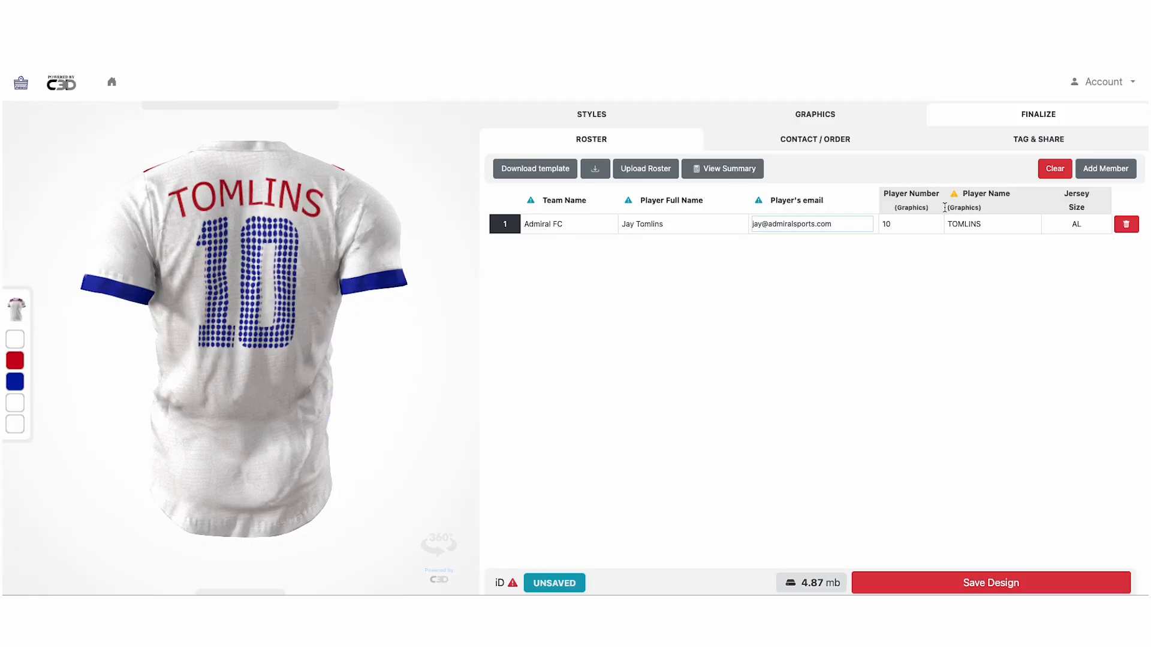
# Add more player rows to the roster for numbers 11 through 17
pyautogui.click(1114, 170)
pyautogui.click(1115, 171)
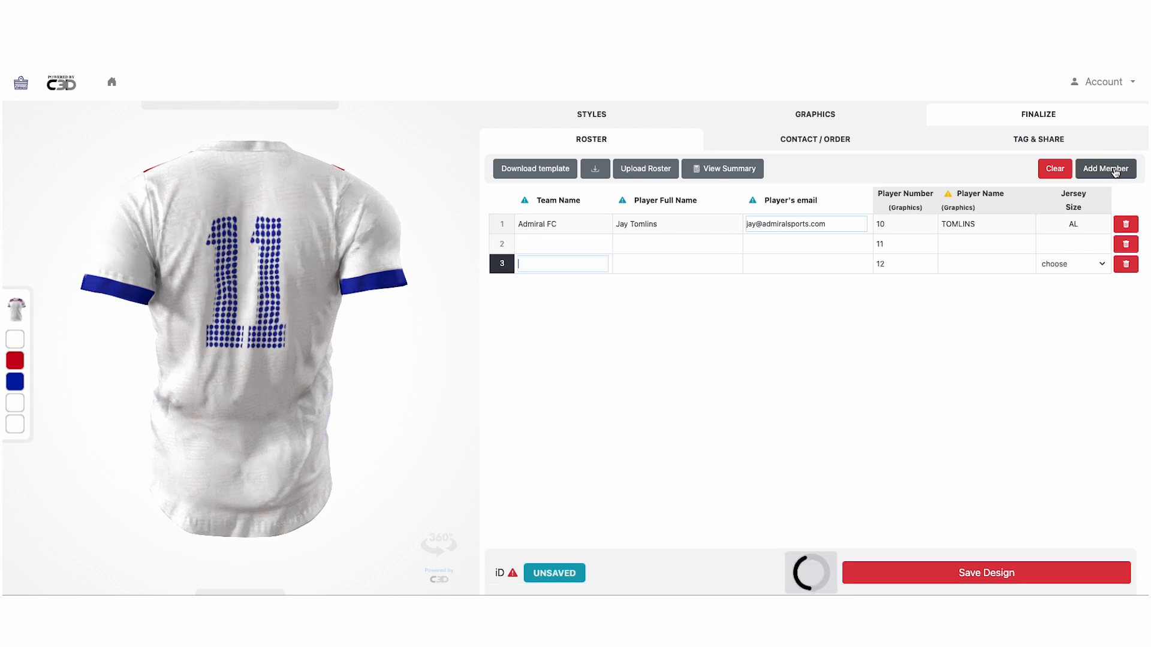
pyautogui.click(1115, 172)
pyautogui.click(1114, 172)
pyautogui.click(1115, 172)
pyautogui.click(1115, 172)
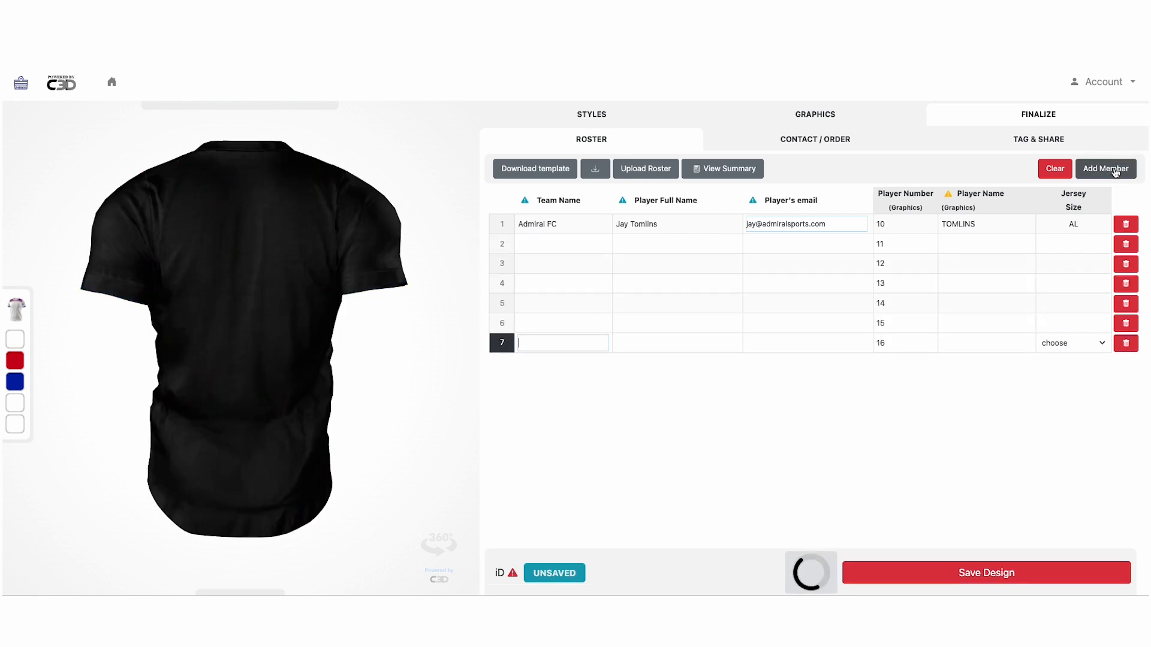
pyautogui.click(1115, 172)
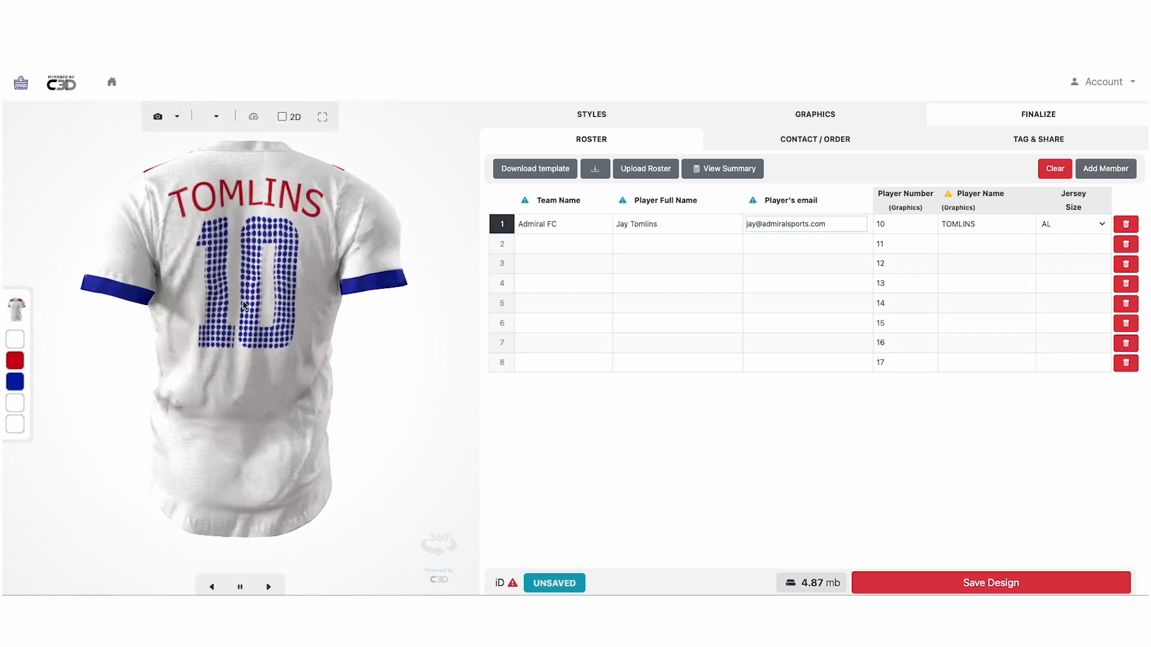
# Turn the jersey to show its front, start auto-rotation, and open the snapshot views list
pyautogui.moveTo(124, 246); pyautogui.dragTo(238, 194)
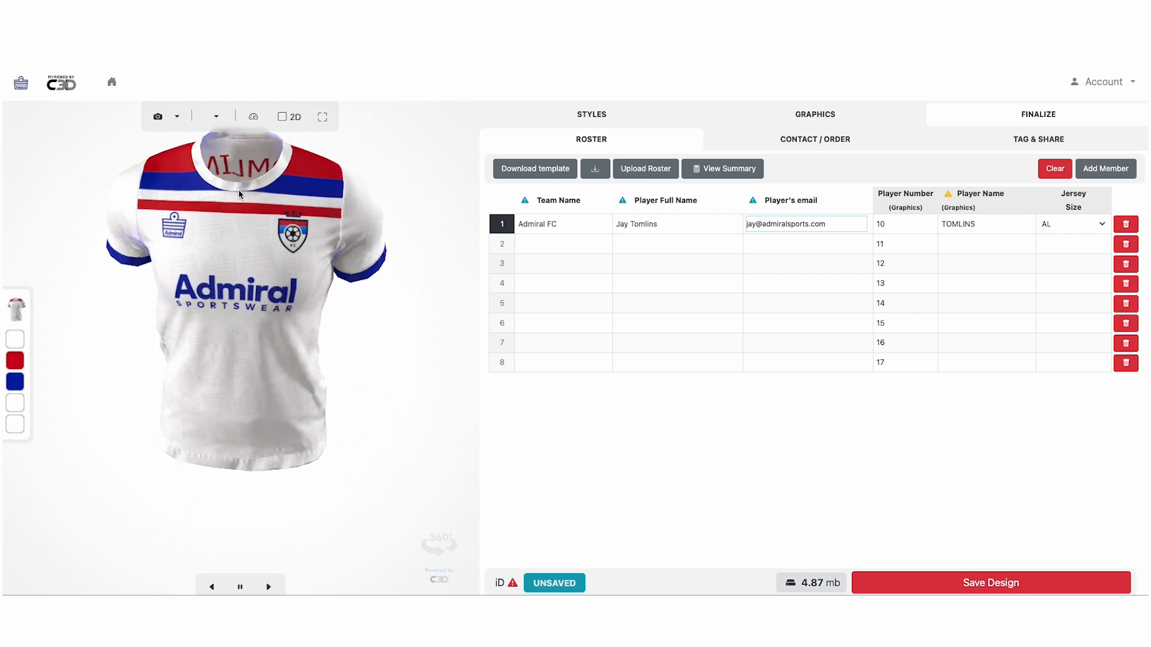
pyautogui.click(269, 587)
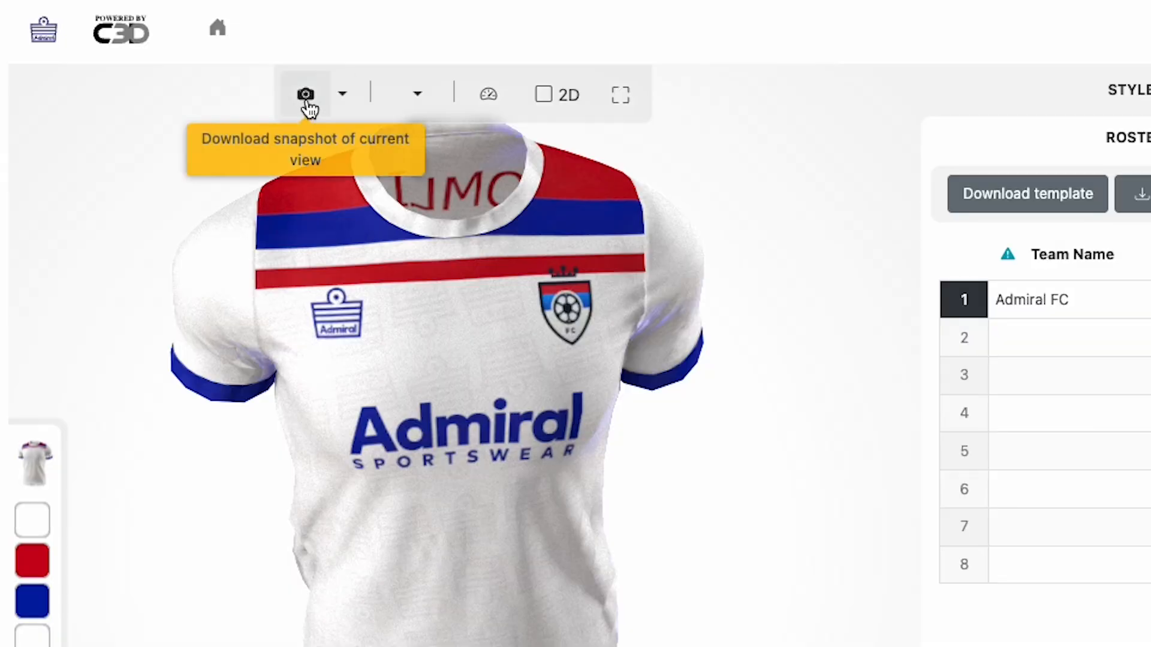
pyautogui.click(342, 100)
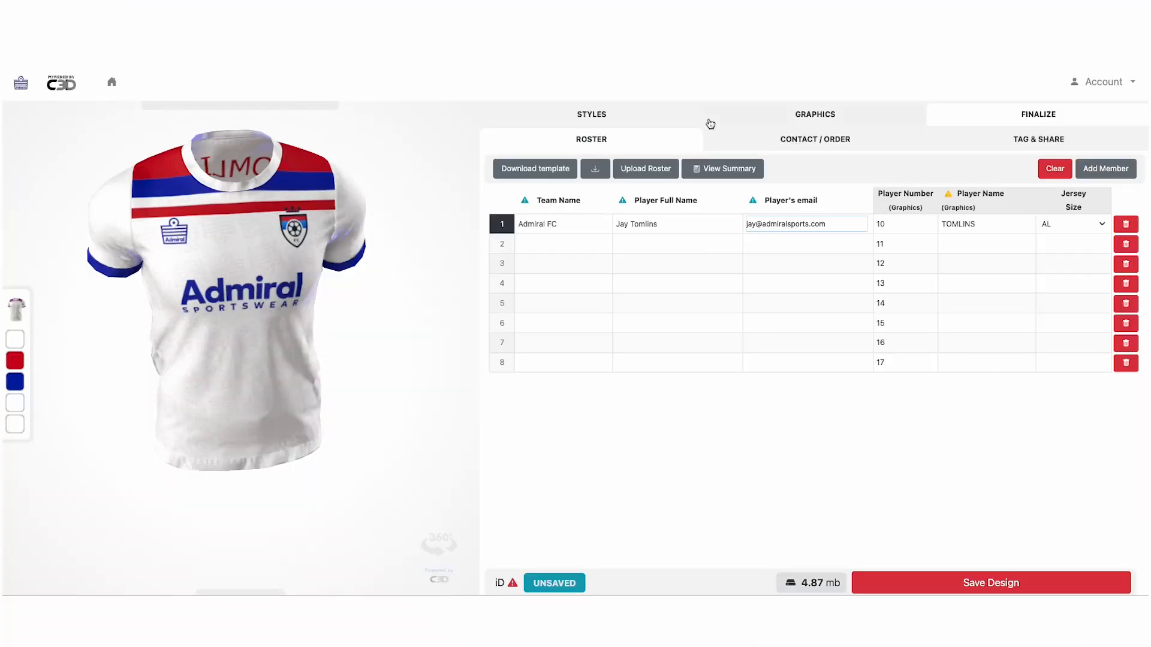
# Bring up the Contact / Order form, focus the Notes field, and scroll to the Submit button
pyautogui.click(805, 142)
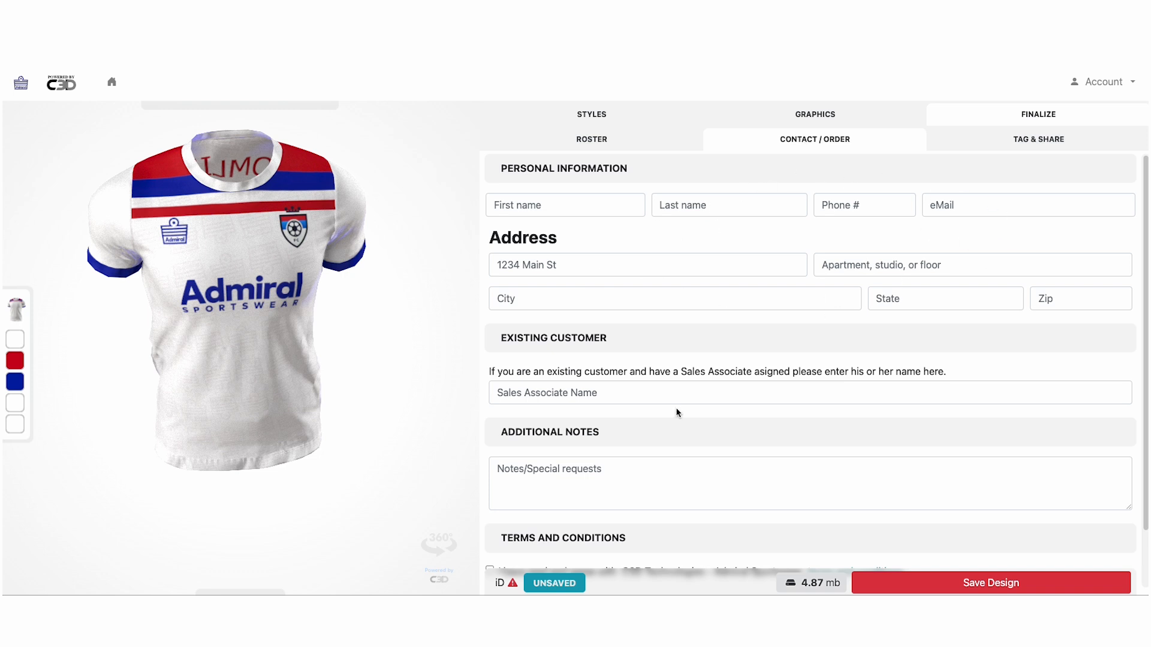
pyautogui.moveTo(667, 415); pyautogui.dragTo(668, 312)
pyautogui.click(613, 458)
pyautogui.scroll(-1, 610, 459)
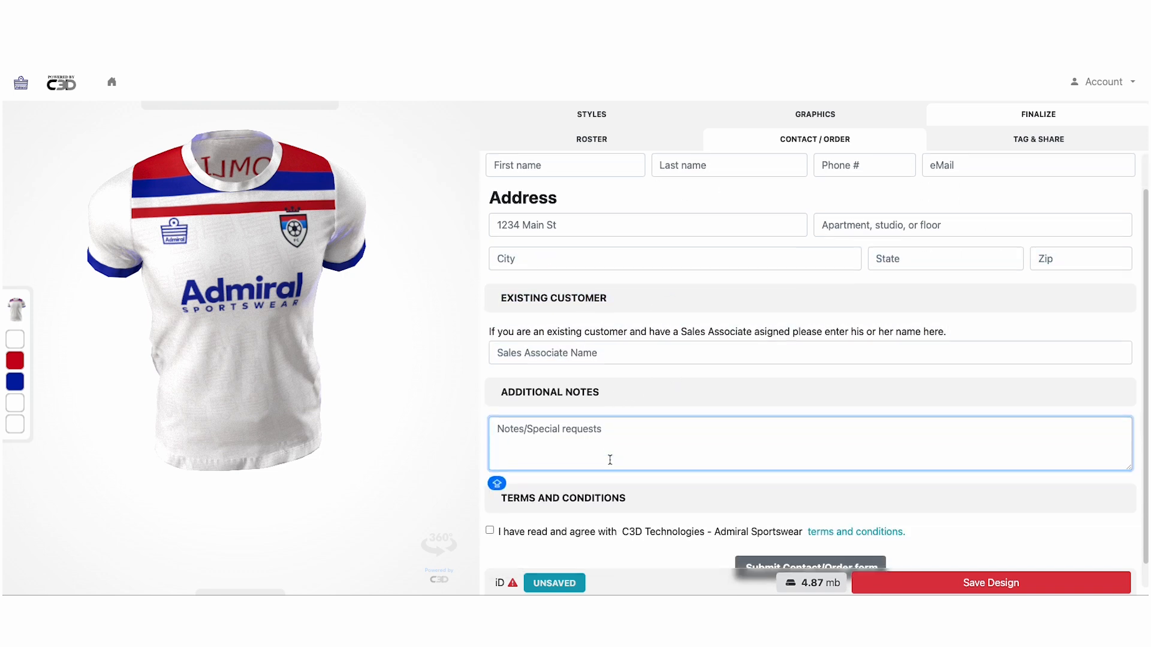
pyautogui.scroll(-1, 664, 438)
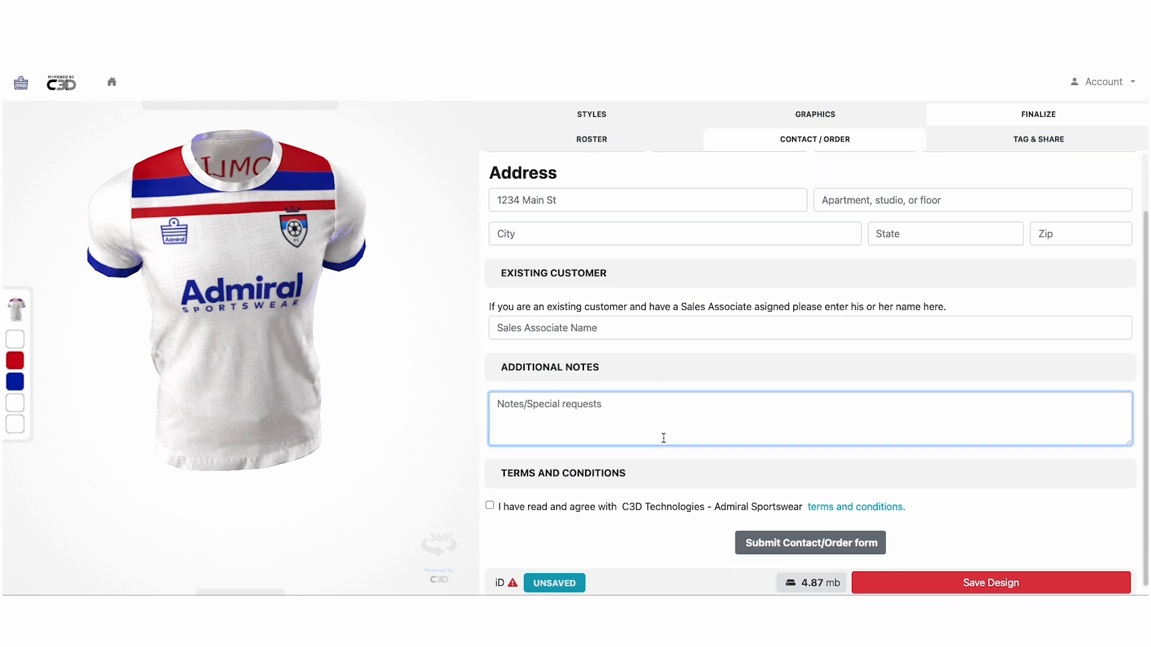